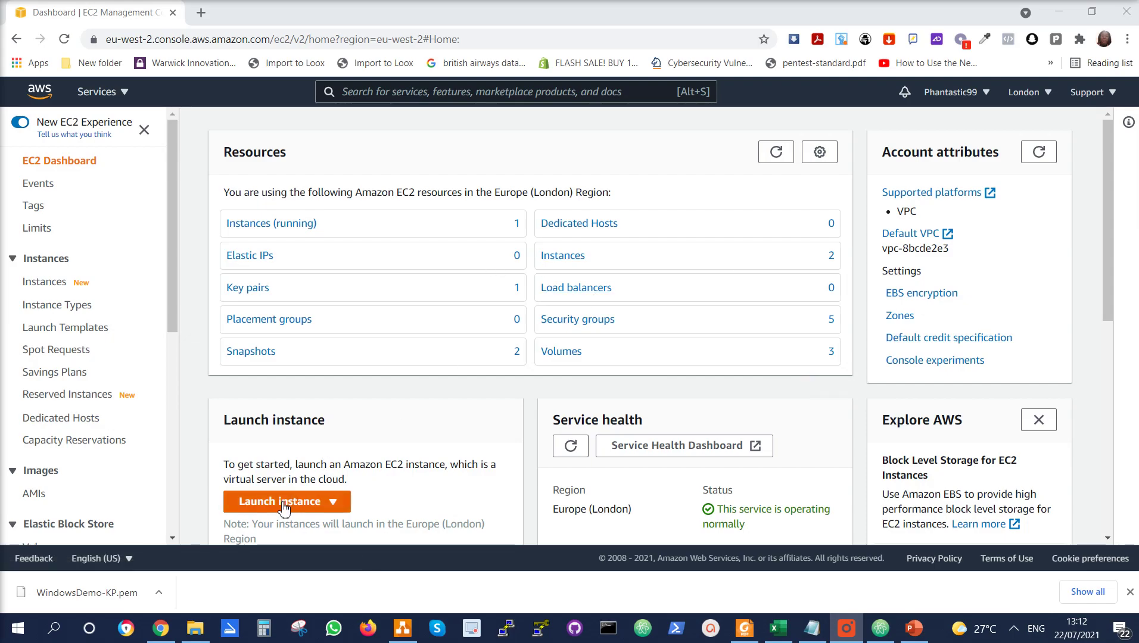
# Start launching a new EC2 instance, limit the images to free tier only, and select Microsoft Windows Server 2019 Base
pyautogui.click(257, 509)
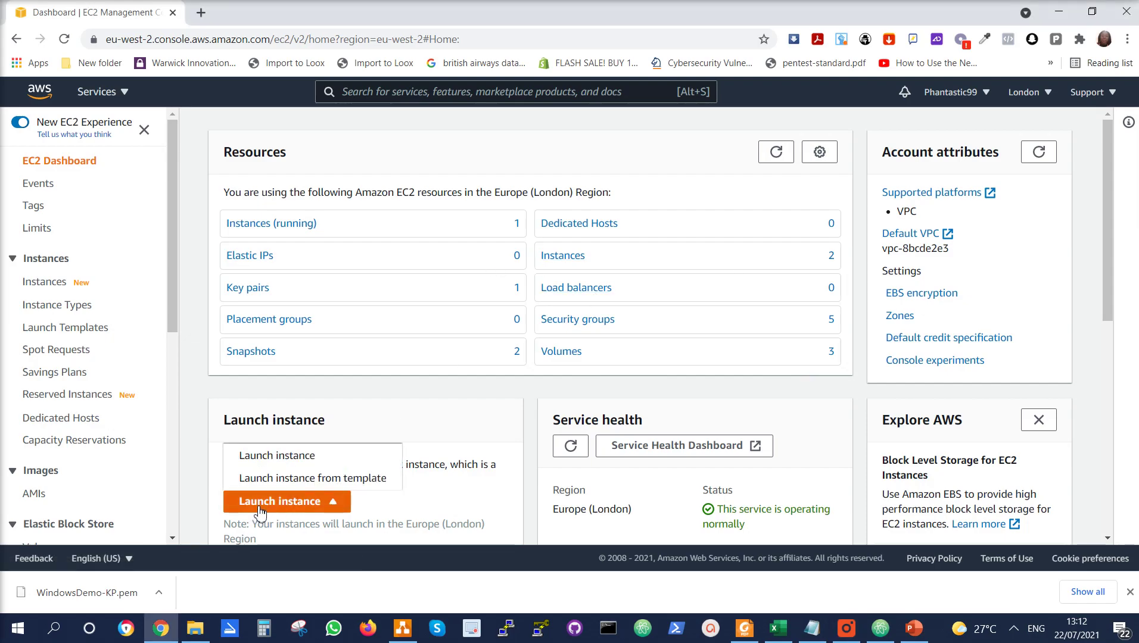
pyautogui.click(265, 459)
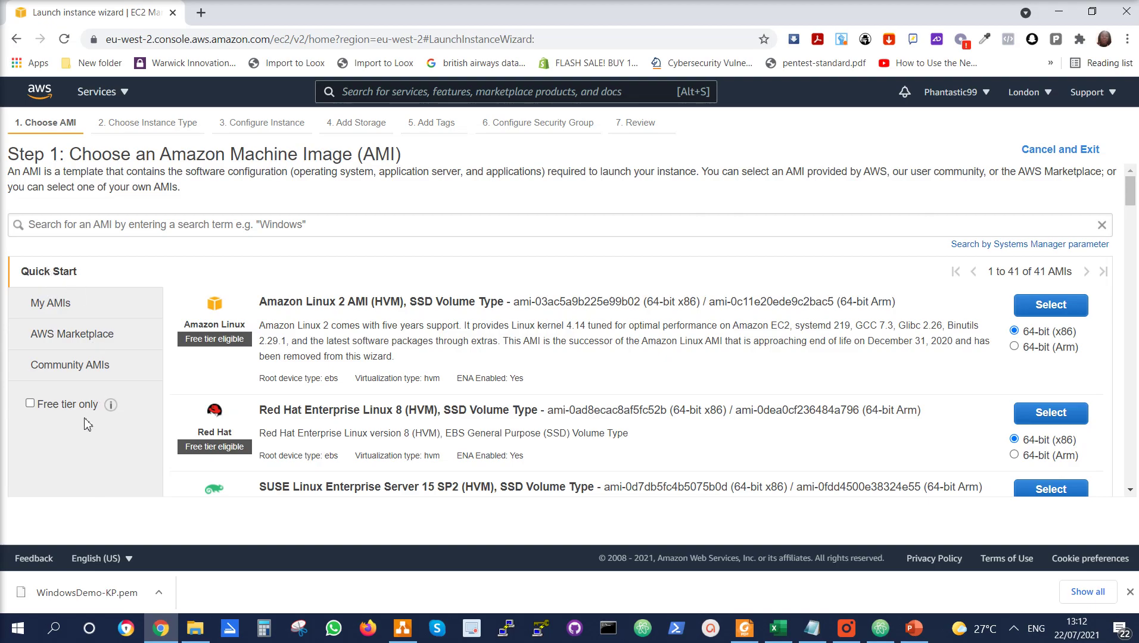
pyautogui.click(30, 404)
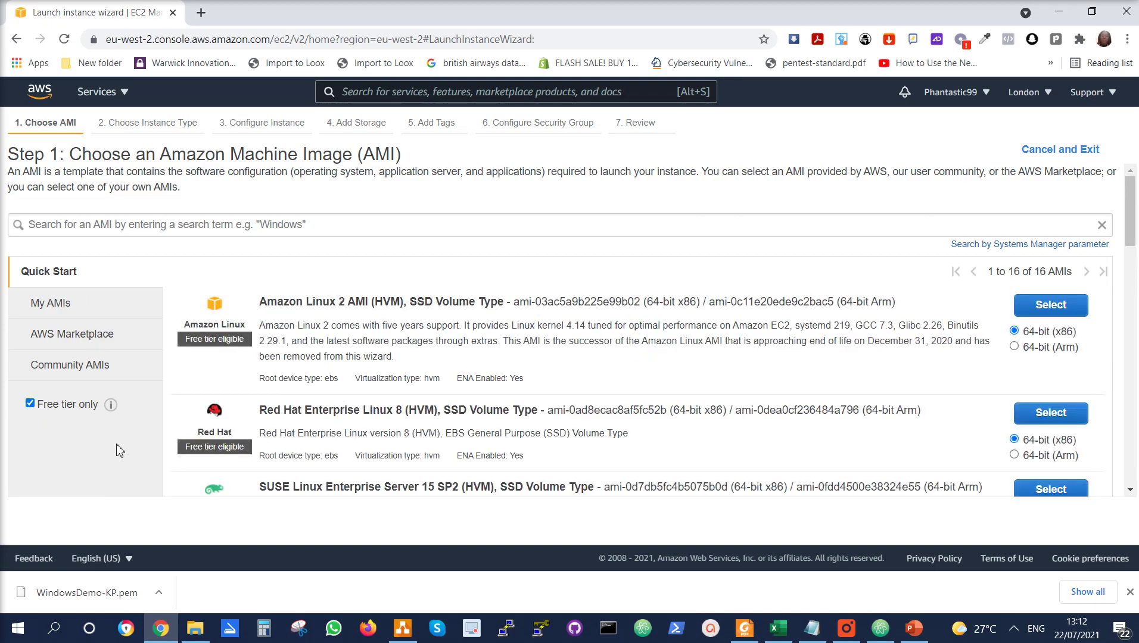
pyautogui.scroll(-4, 635, 443)
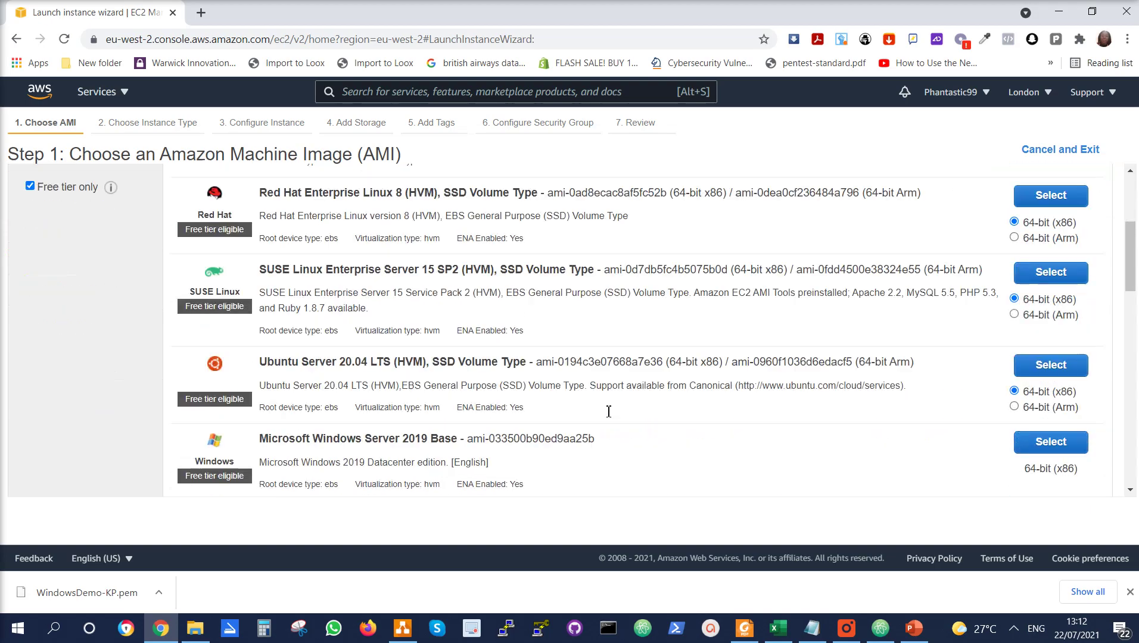
pyautogui.scroll(-1, 608, 417)
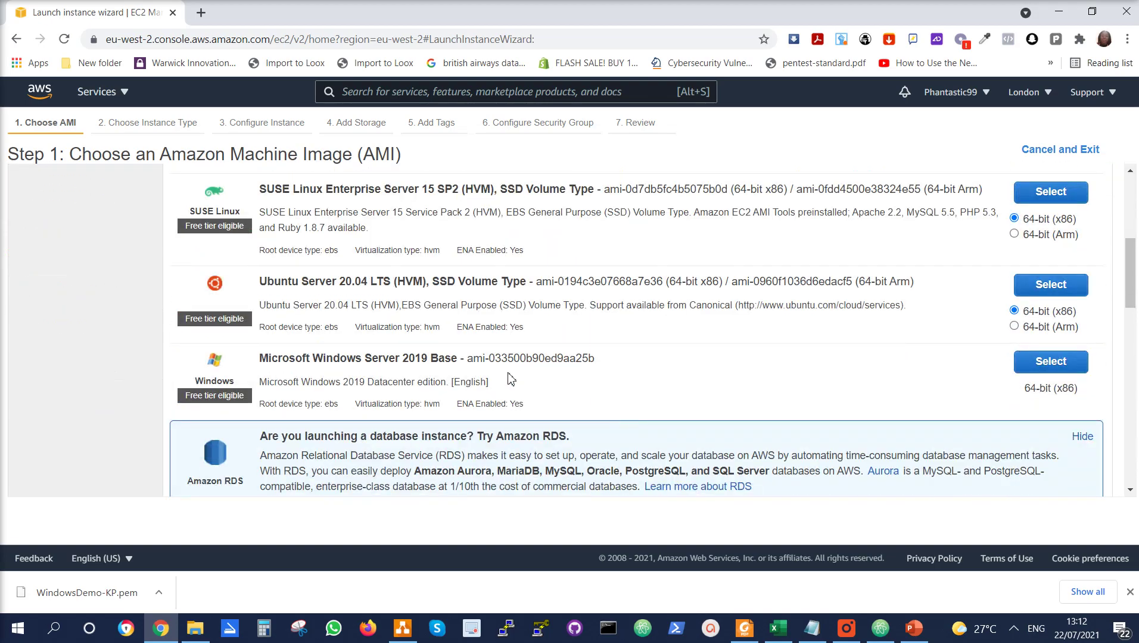
pyautogui.click(1042, 370)
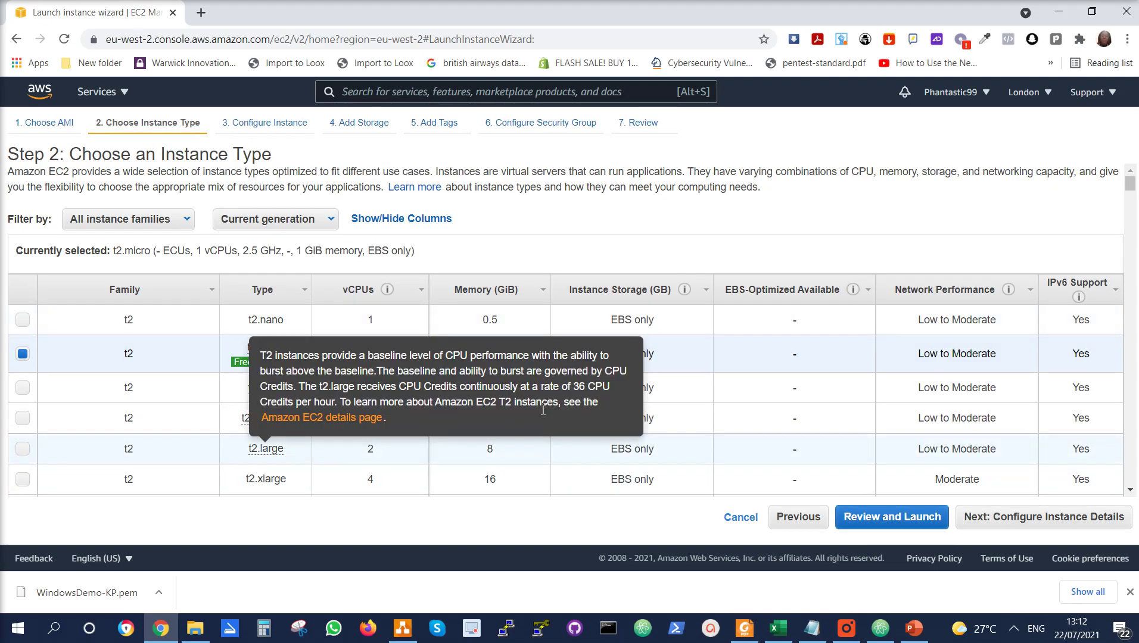
# Keep the t2.micro instance type with the default instance details and storage, and proceed to the tags stage
pyautogui.moveTo(265, 448)
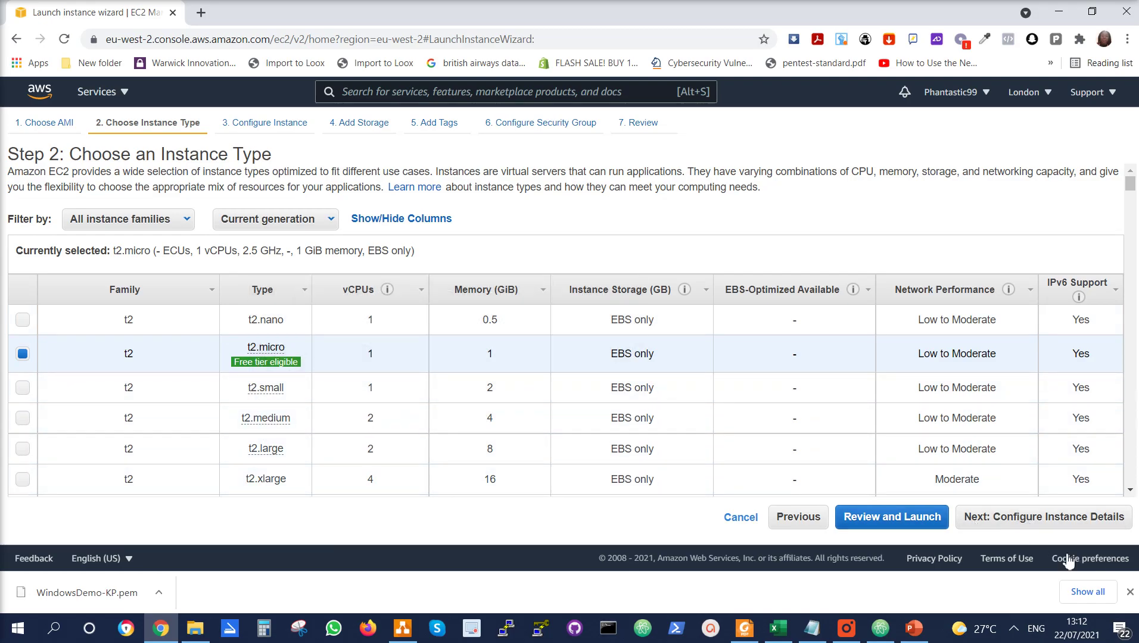
pyautogui.click(1023, 531)
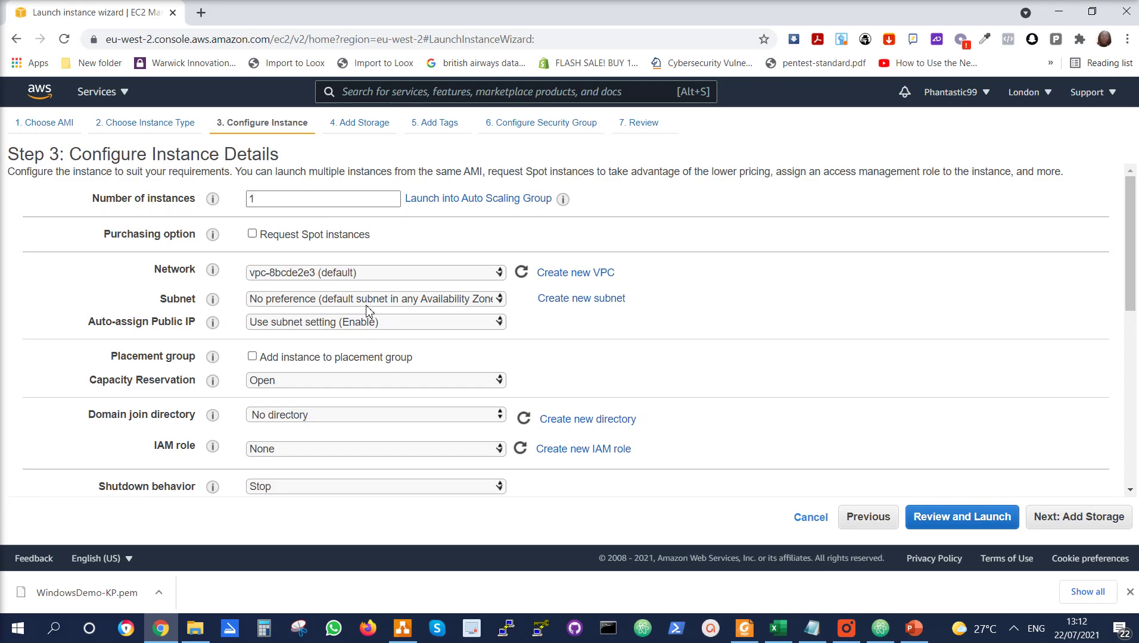
pyautogui.scroll(-1, 368, 311)
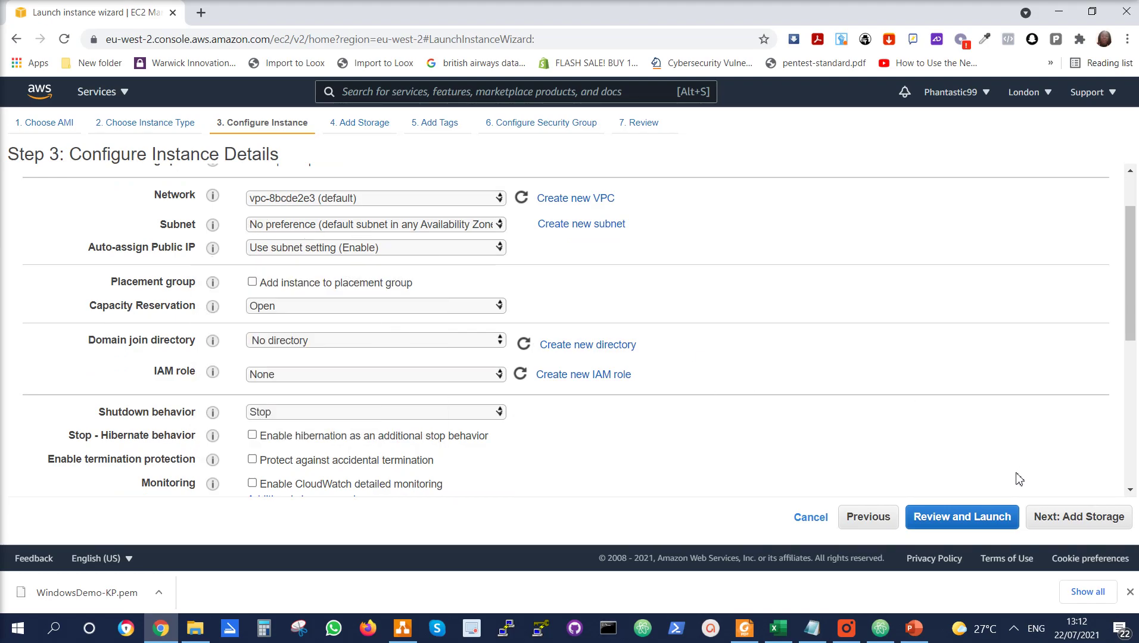
pyautogui.scroll(1, 1019, 479)
pyautogui.click(1077, 518)
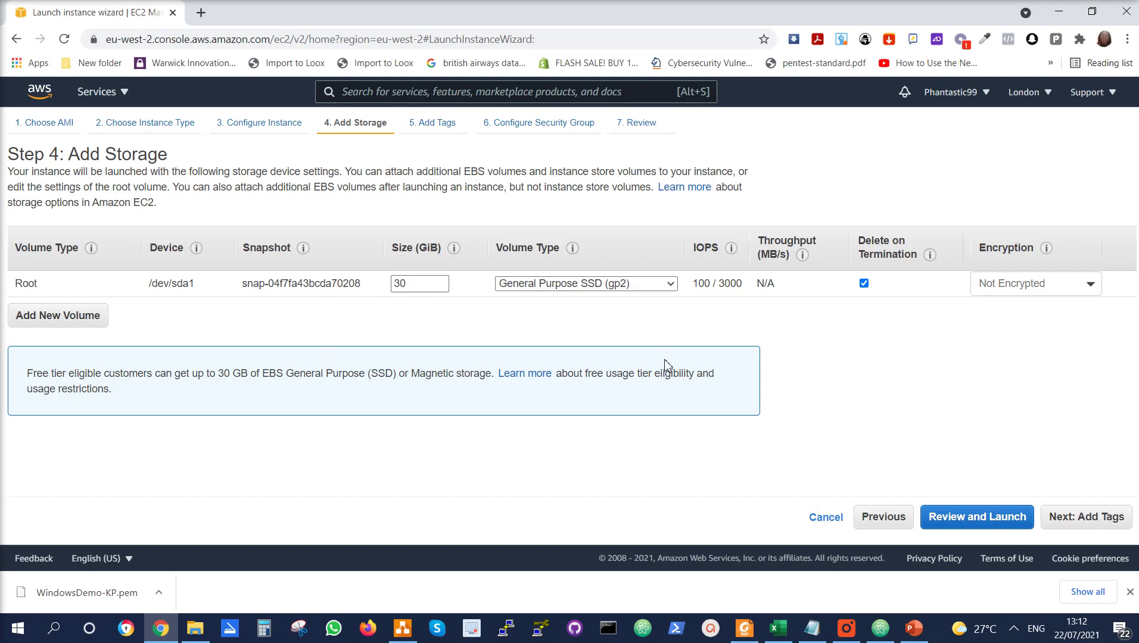
pyautogui.click(1094, 522)
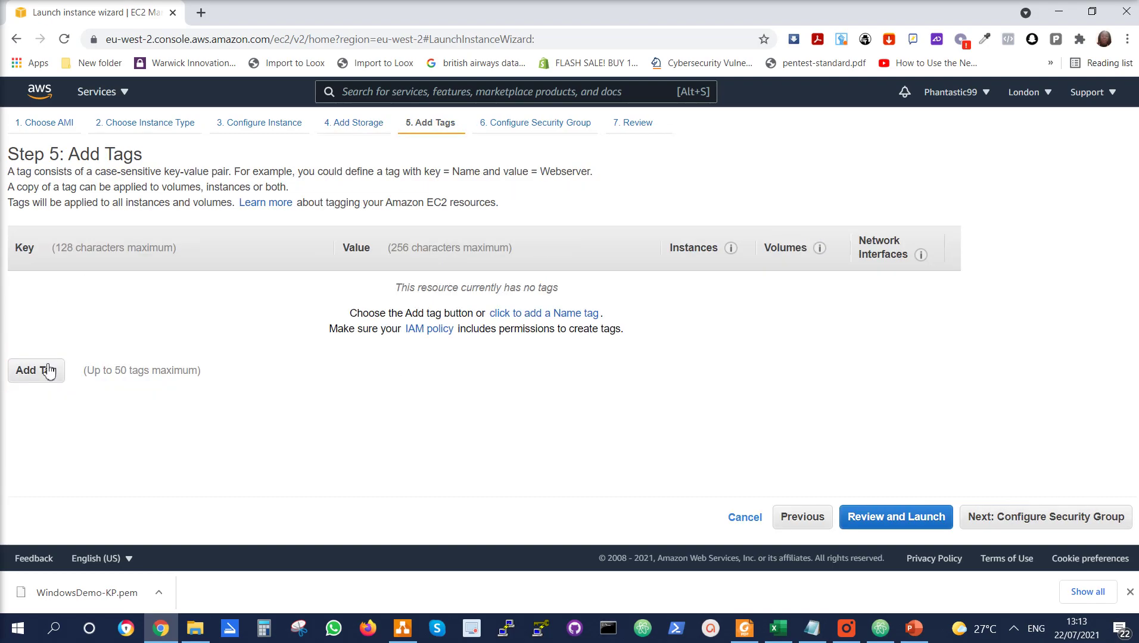
# Add a tag with key Name and value Wins2, copy that value, and proceed to the security group configuration
pyautogui.click(38, 377)
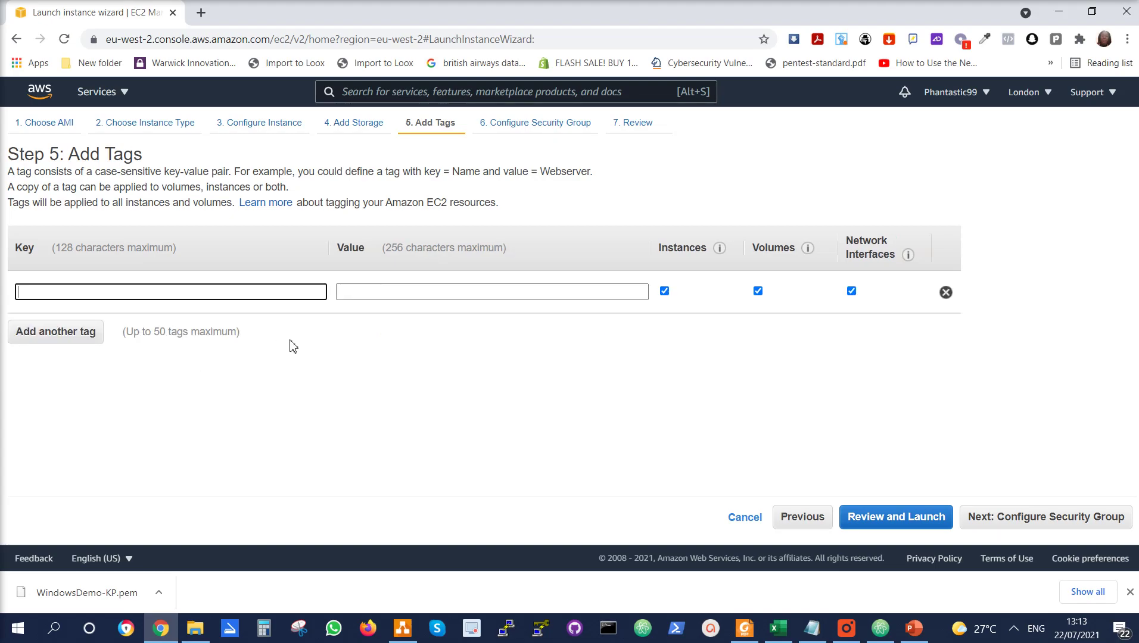
pyautogui.click(105, 298)
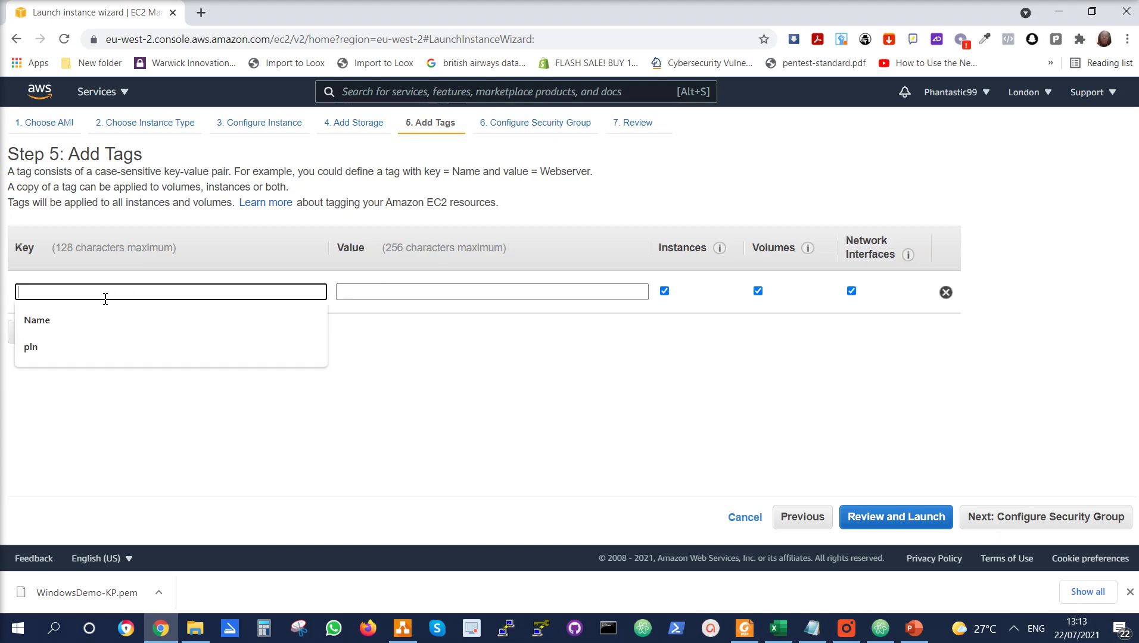
pyautogui.click(66, 327)
pyautogui.click(397, 293)
pyautogui.write('Wins2')
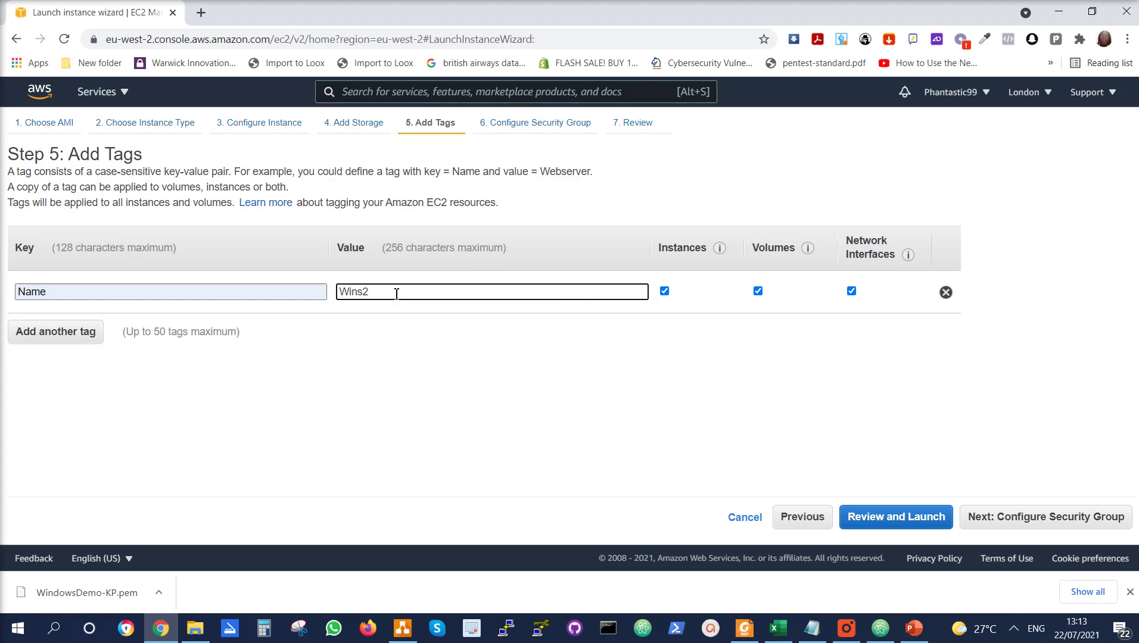
pyautogui.doubleClick(366, 291)
pyautogui.hotkey('ctrl', 'c')
pyautogui.click(494, 356)
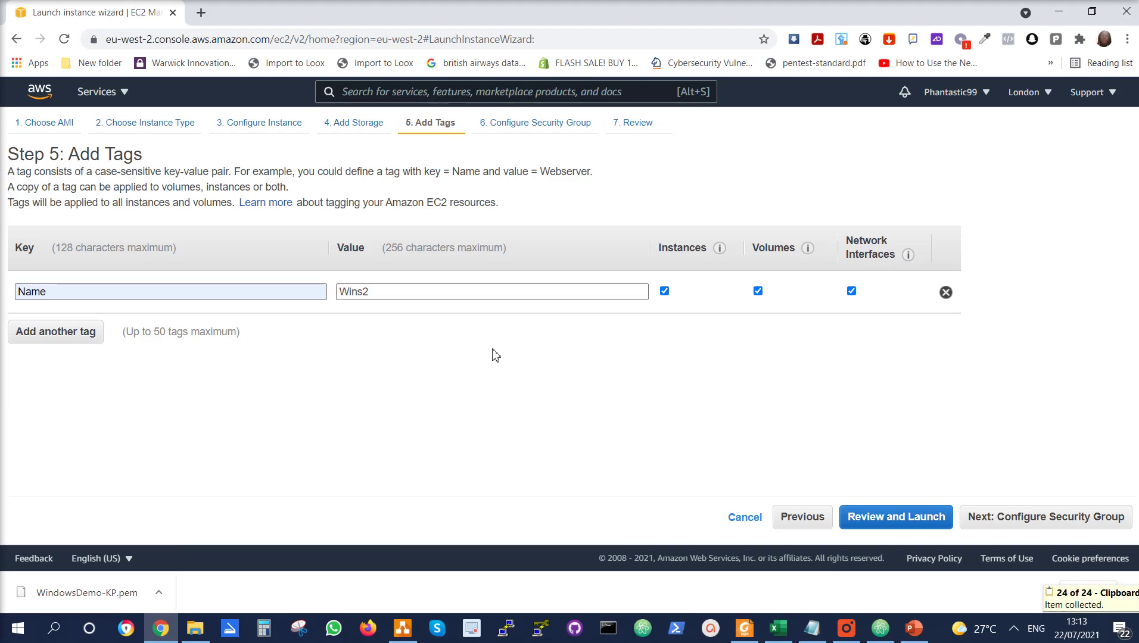
pyautogui.click(1029, 523)
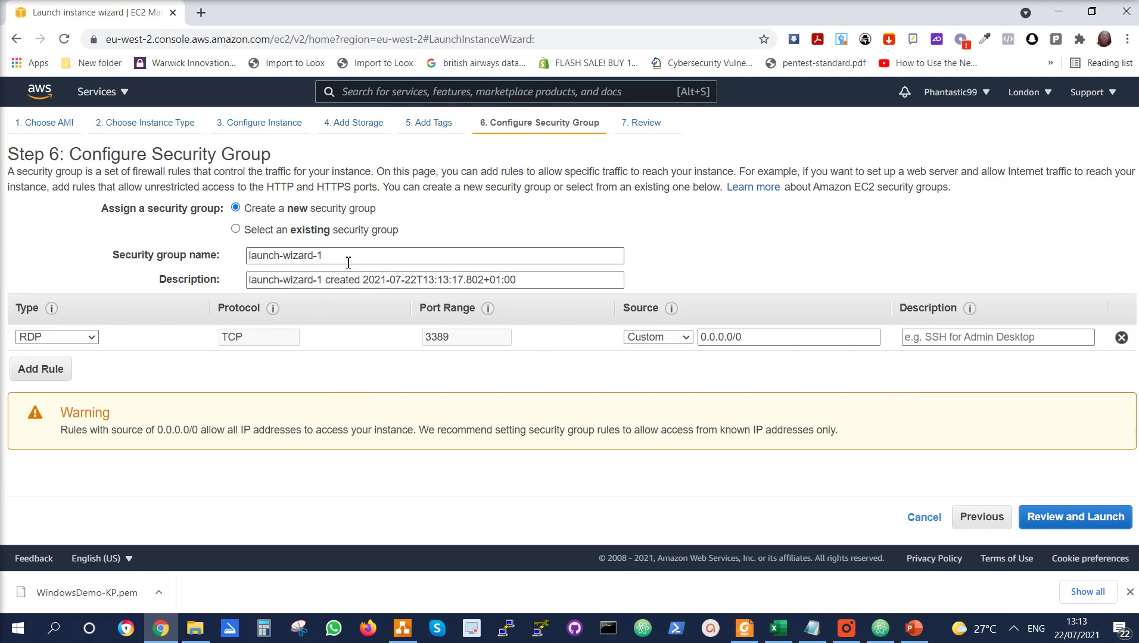
# Name the new security group Wins2-KeyPair and proceed to the launch review
pyautogui.moveTo(348, 263); pyautogui.dragTo(143, 261)
pyautogui.write('Wins2-K')
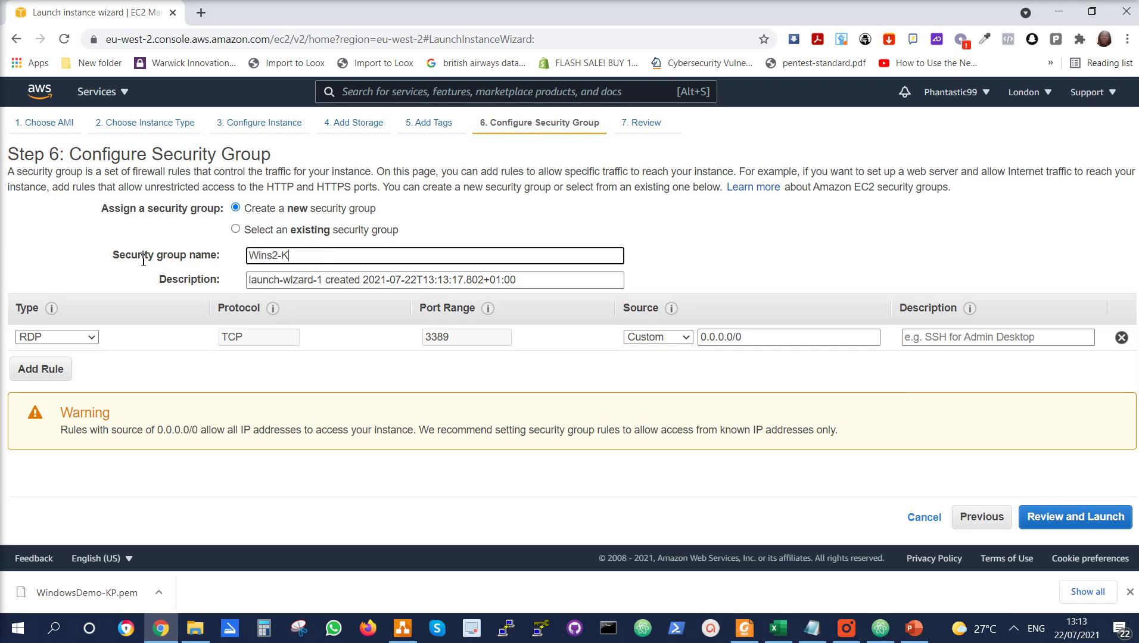
pyautogui.write('eyPair')
pyautogui.click(1083, 517)
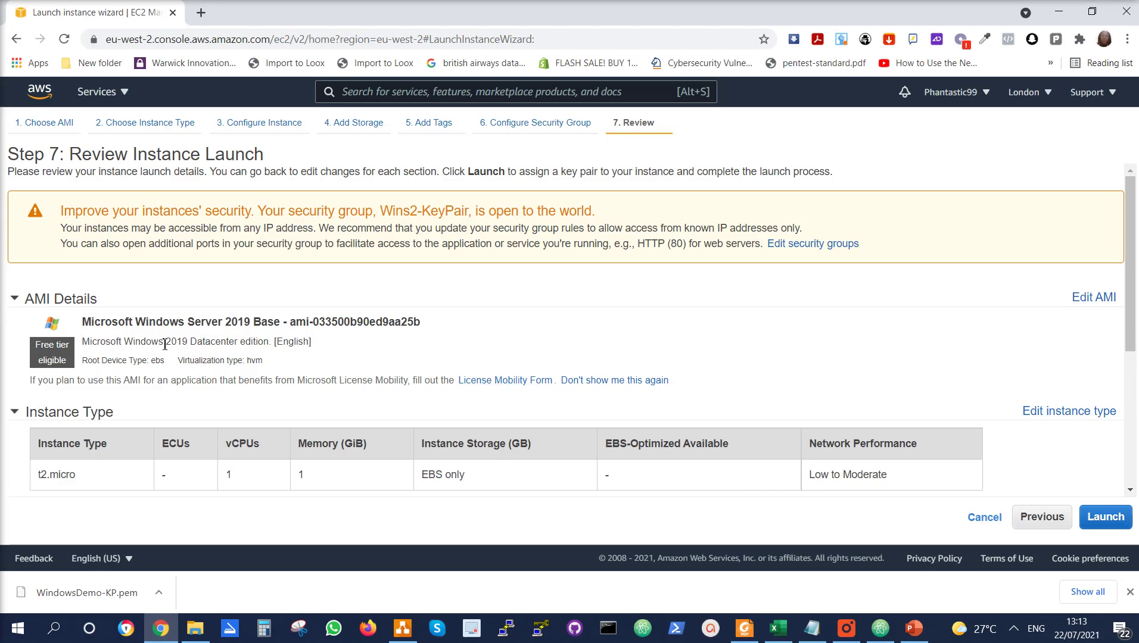
# Launch the instance with a new key pair named Wins2-KP, downloading its private key file
pyautogui.scroll(-1, 301, 377)
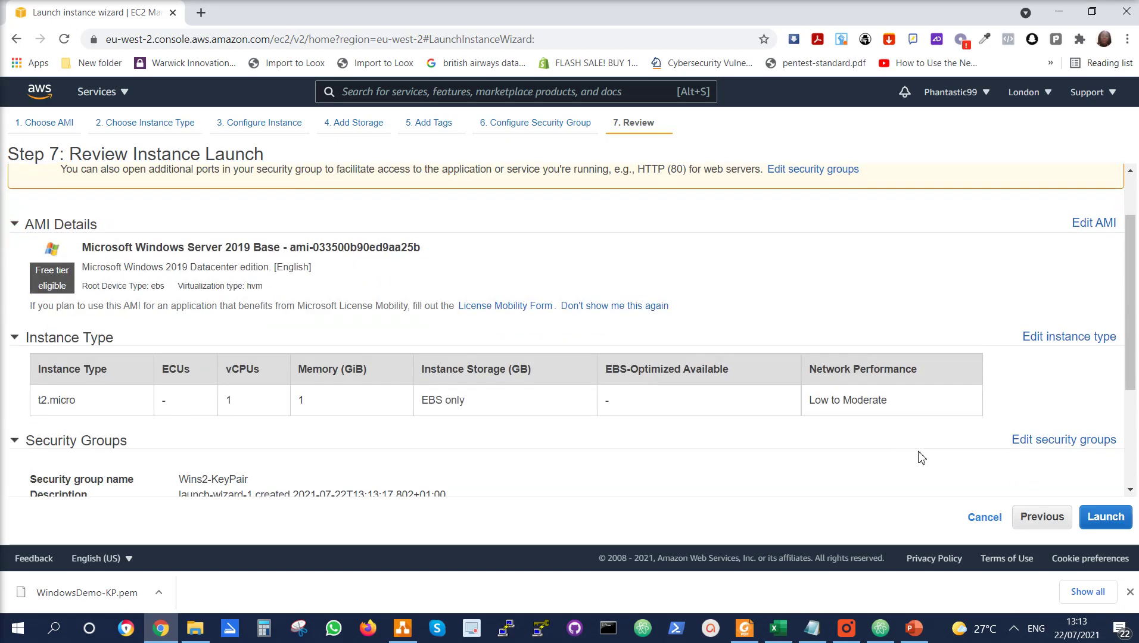
pyautogui.click(1104, 527)
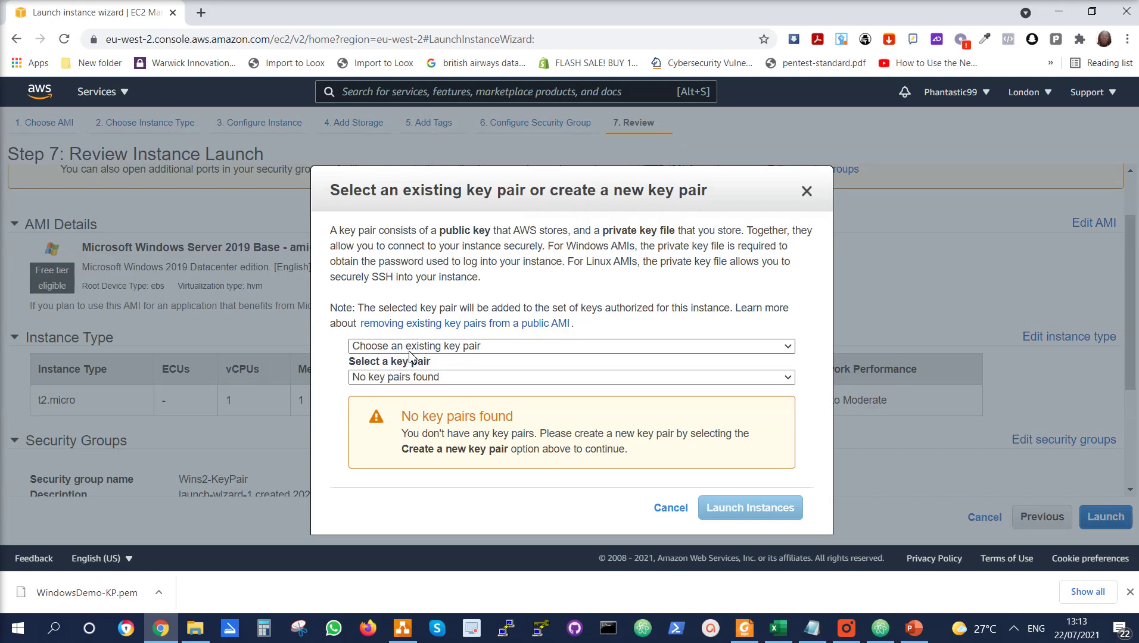
pyautogui.click(428, 351)
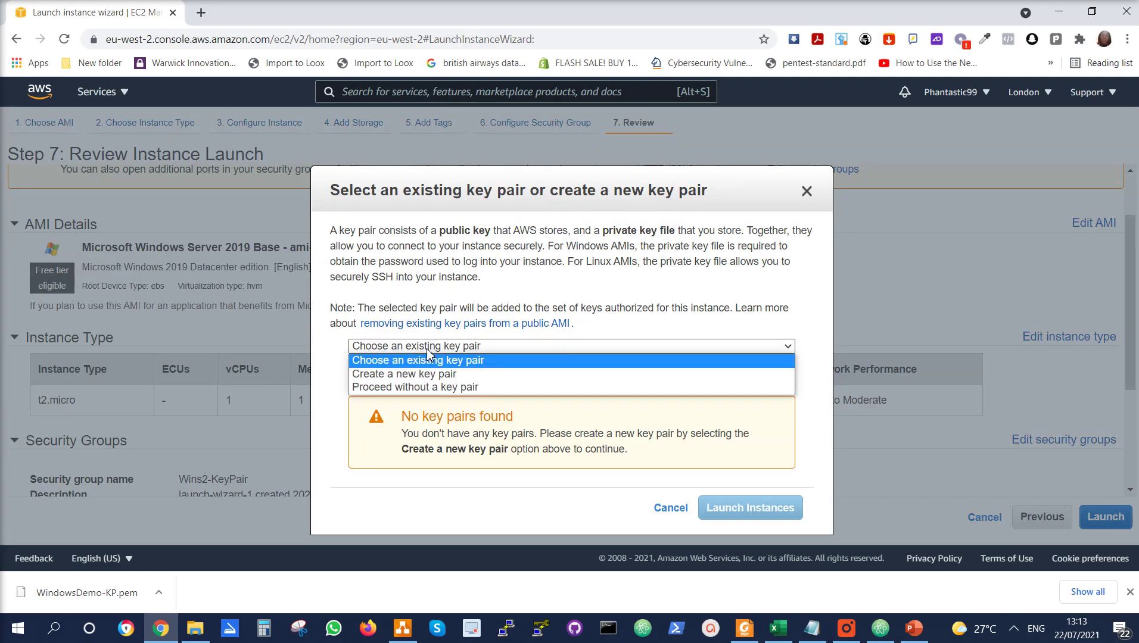
pyautogui.click(424, 371)
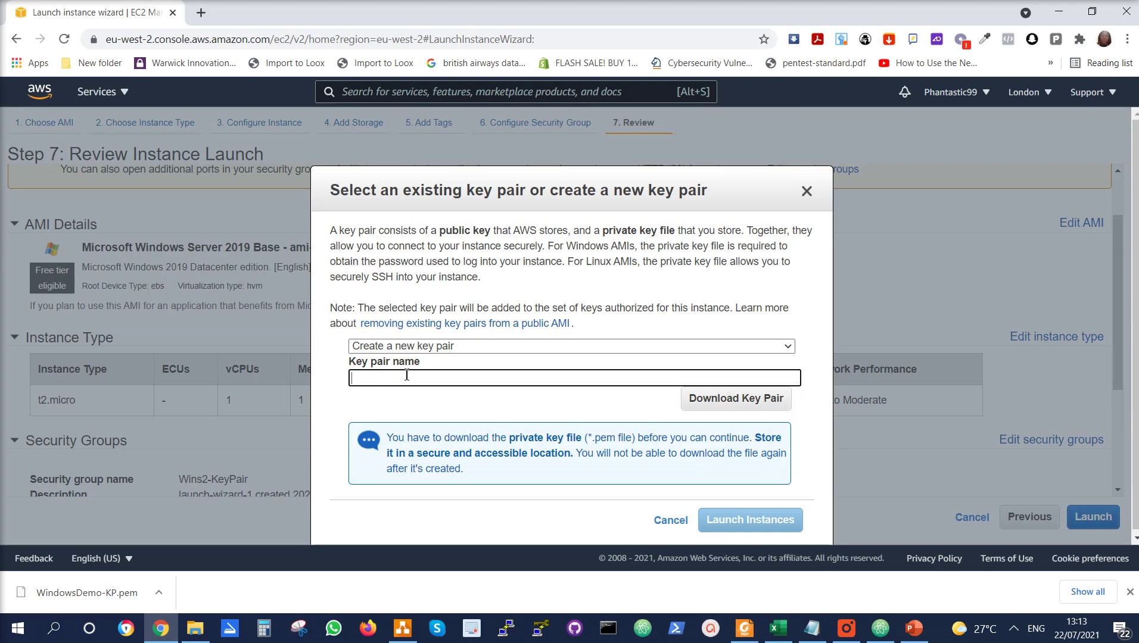
pyautogui.write('Wins2-KP')
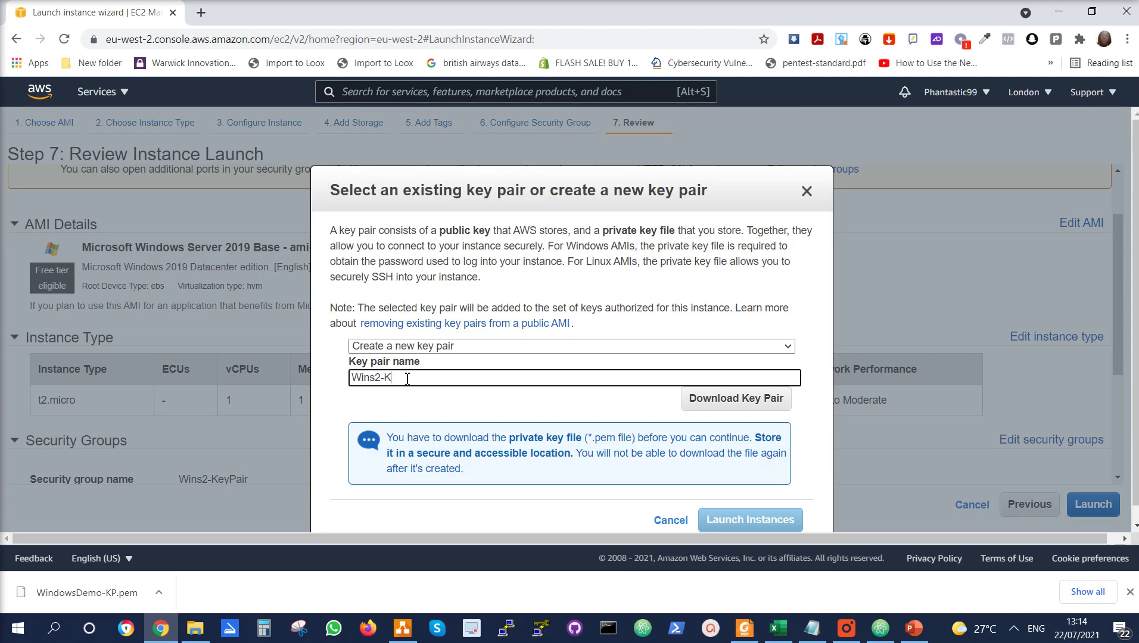
pyautogui.click(719, 404)
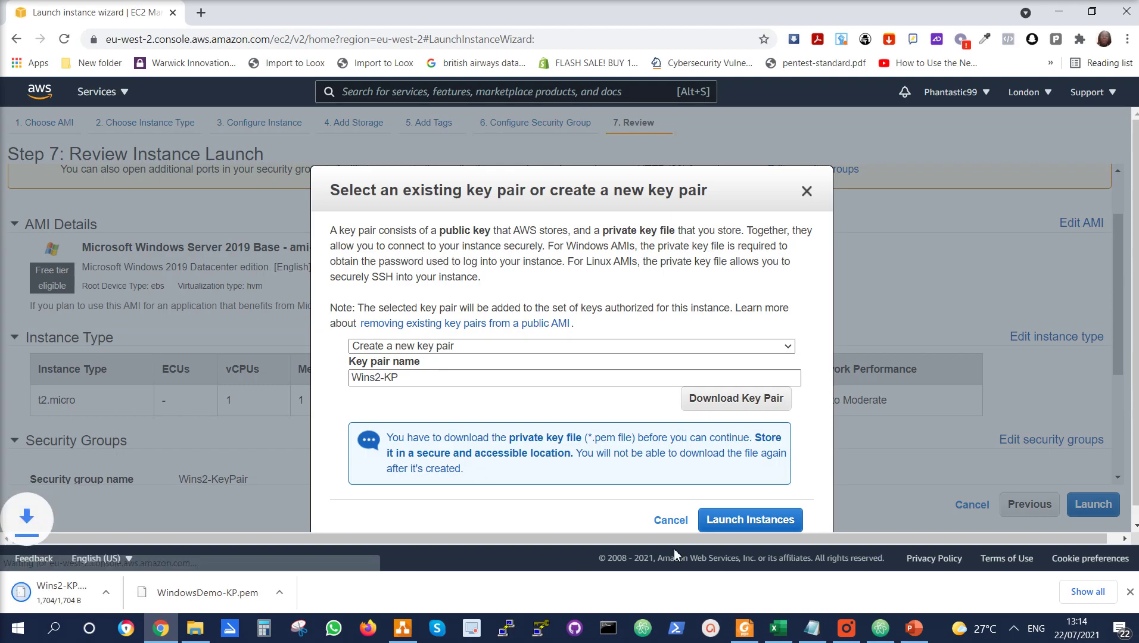
pyautogui.click(740, 522)
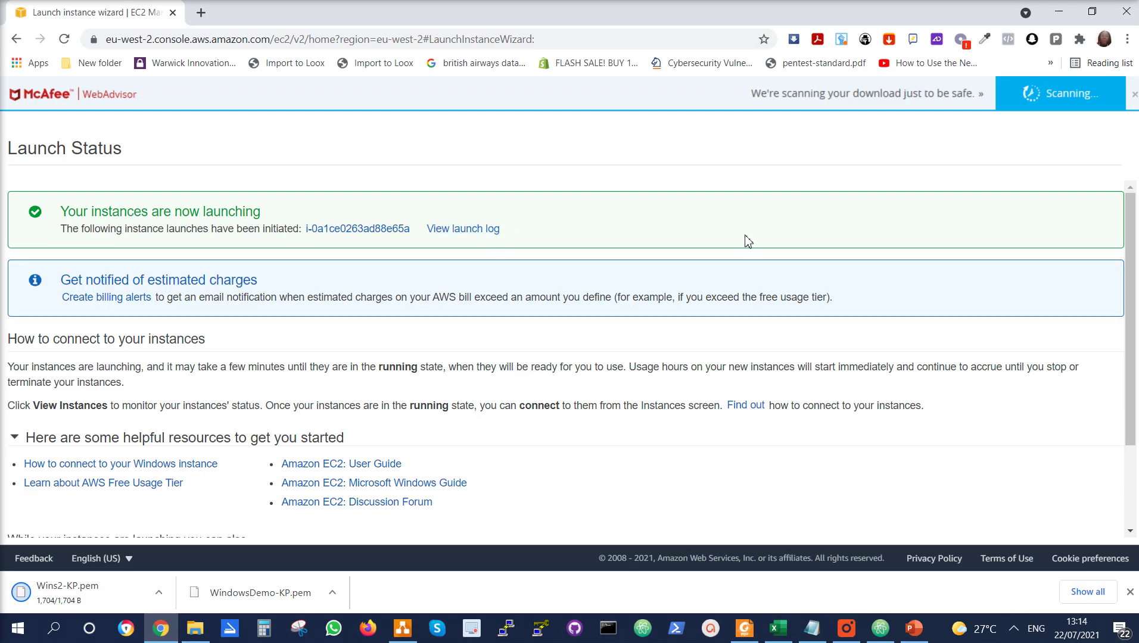
# Select the launched Wins2 instance and open its RDP client connection details
pyautogui.click(351, 230)
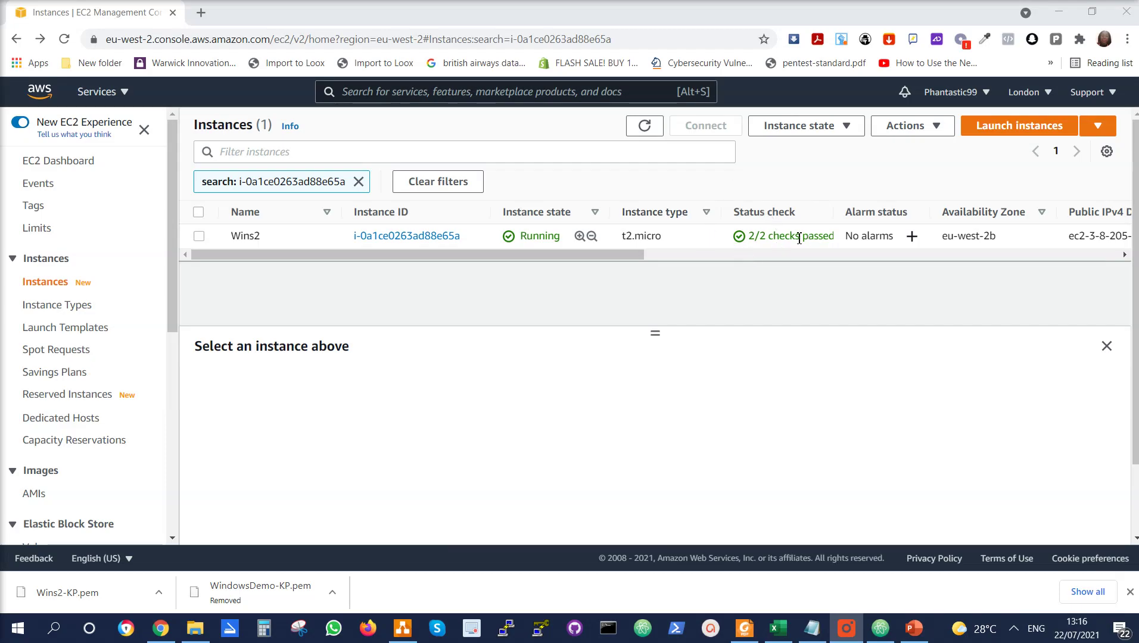
pyautogui.click(199, 236)
pyautogui.click(706, 127)
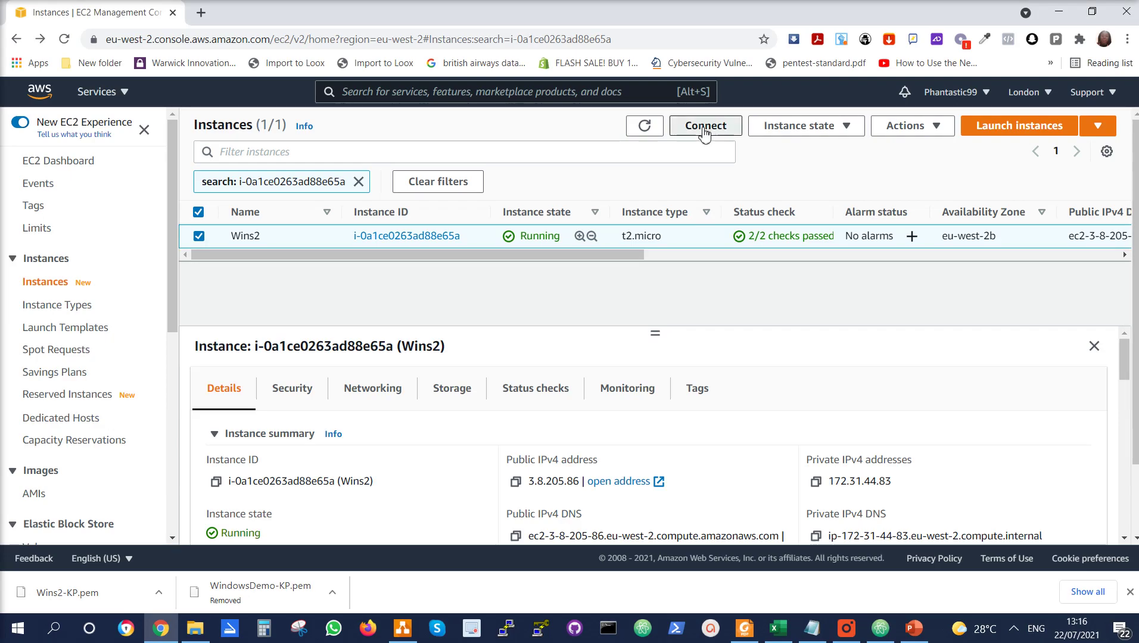
pyautogui.click(227, 256)
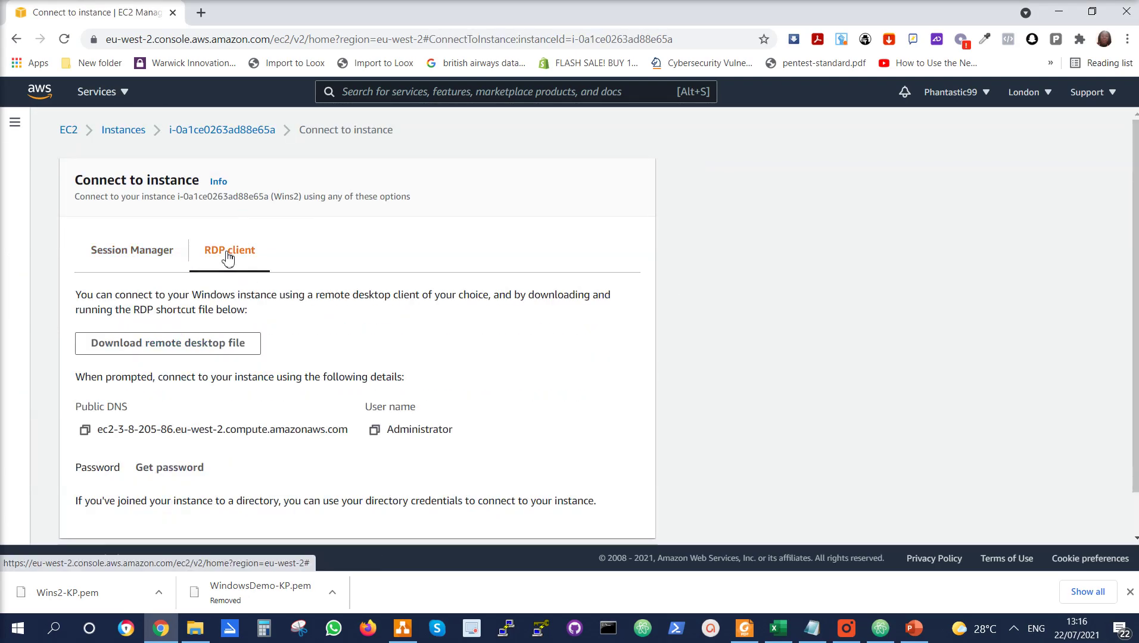
# Decrypt the Windows administrator password with the Wins2-KP.pem key file and copy the decrypted password
pyautogui.scroll(-1, 239, 417)
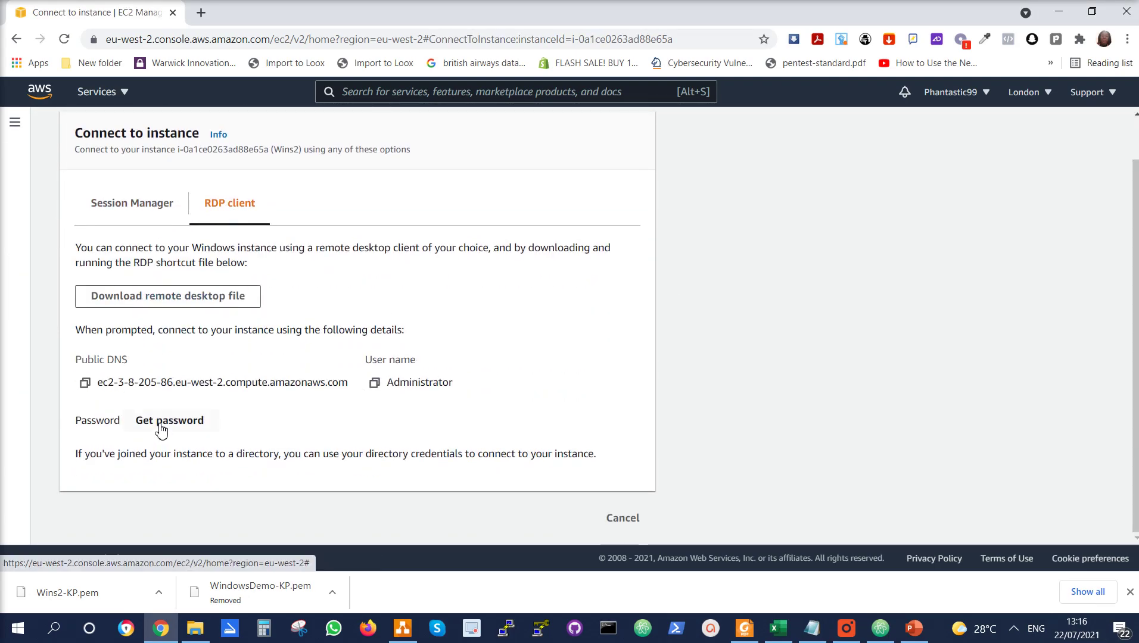
pyautogui.click(157, 423)
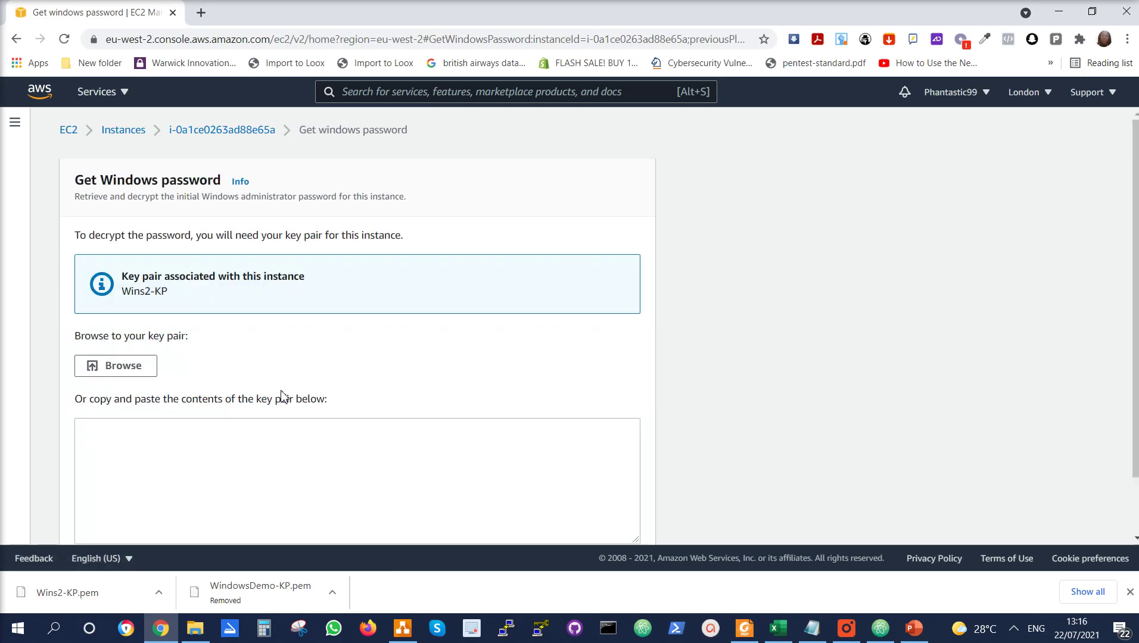
pyautogui.click(140, 368)
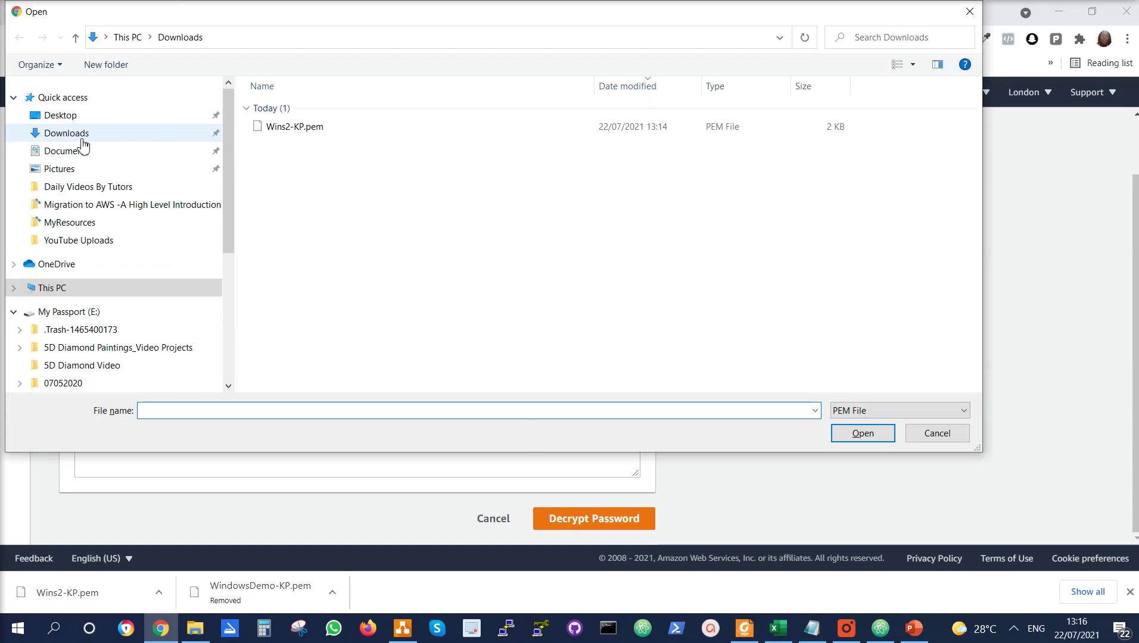
pyautogui.click(291, 130)
pyautogui.doubleClick(292, 129)
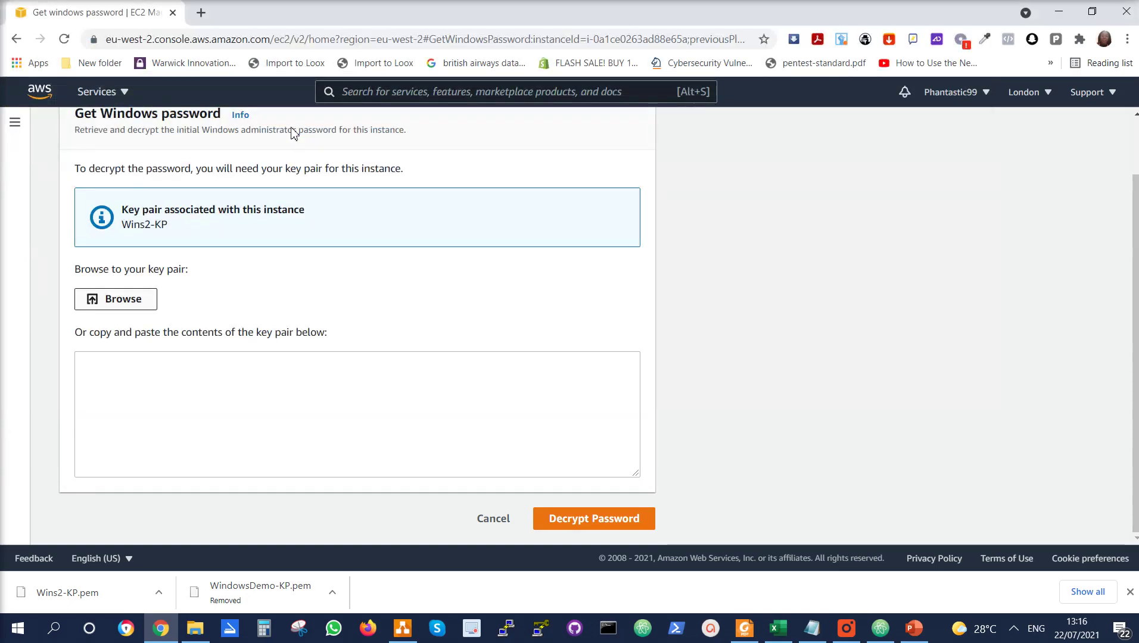
pyautogui.scroll(-5, 428, 395)
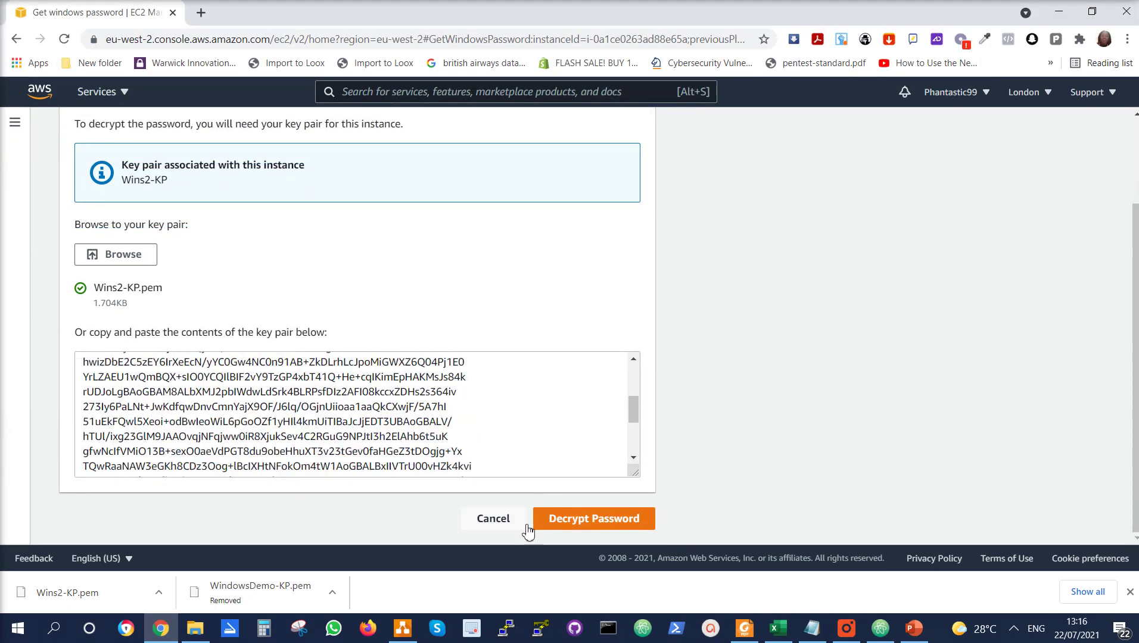
pyautogui.click(587, 527)
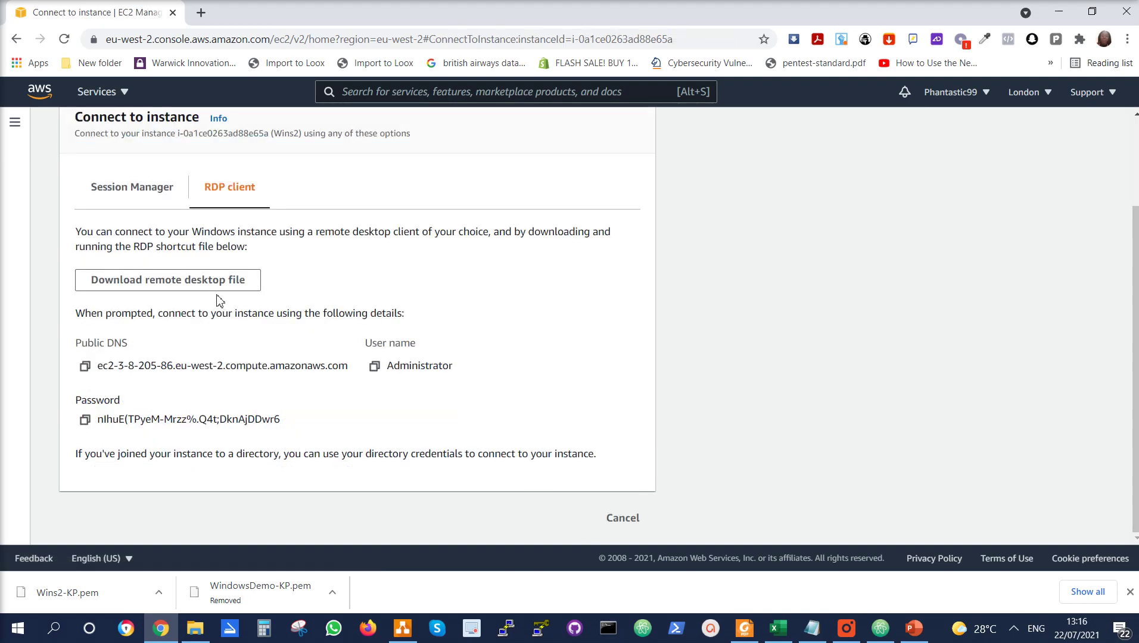
pyautogui.click(85, 420)
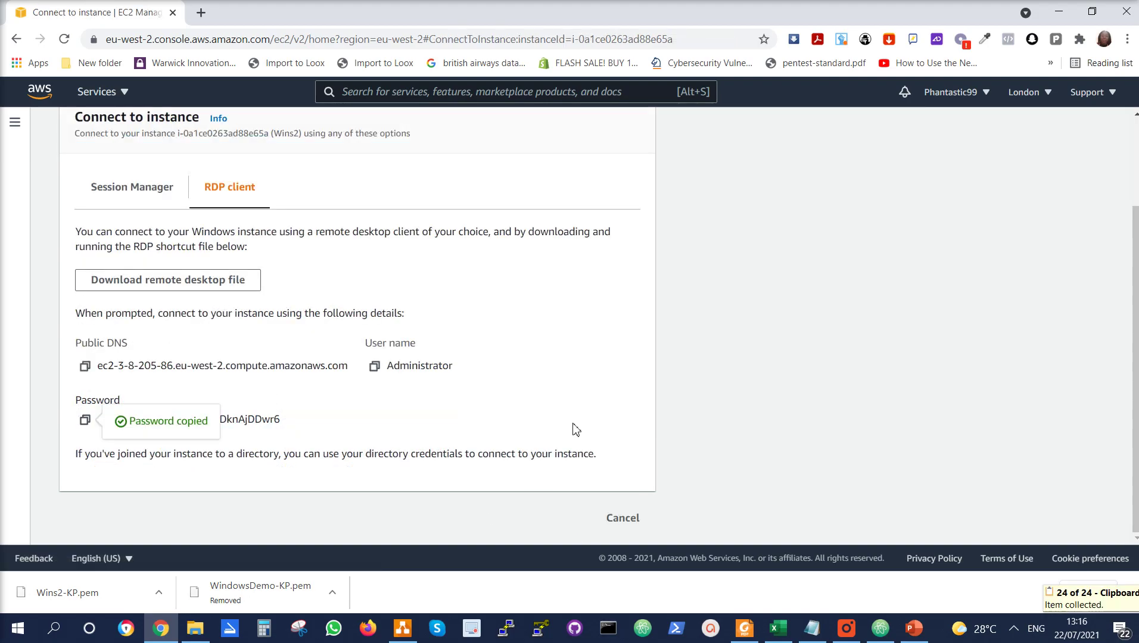
# Download the remote desktop file for the Wins2 instance and open the downloaded Wins2.rdp
pyautogui.click(150, 290)
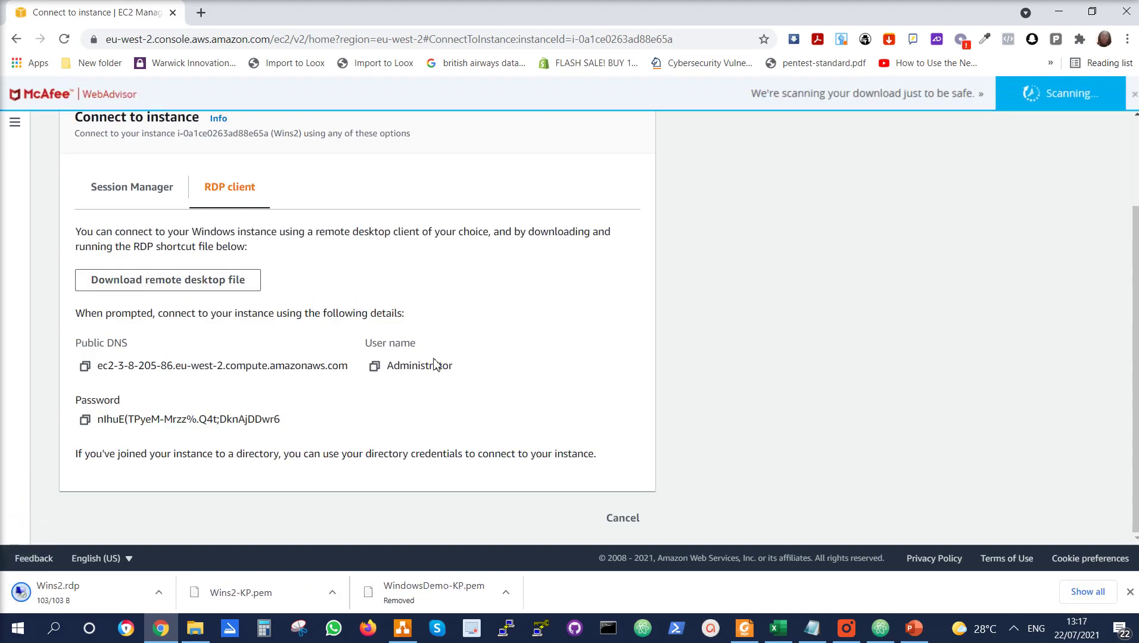
pyautogui.click(65, 593)
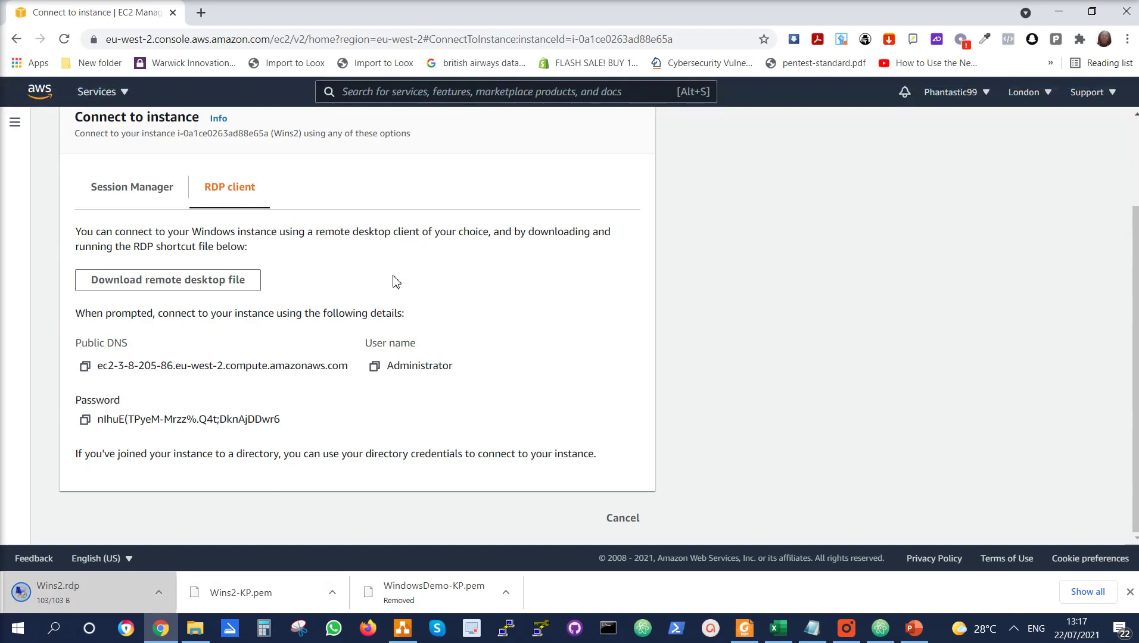
pyautogui.click(75, 590)
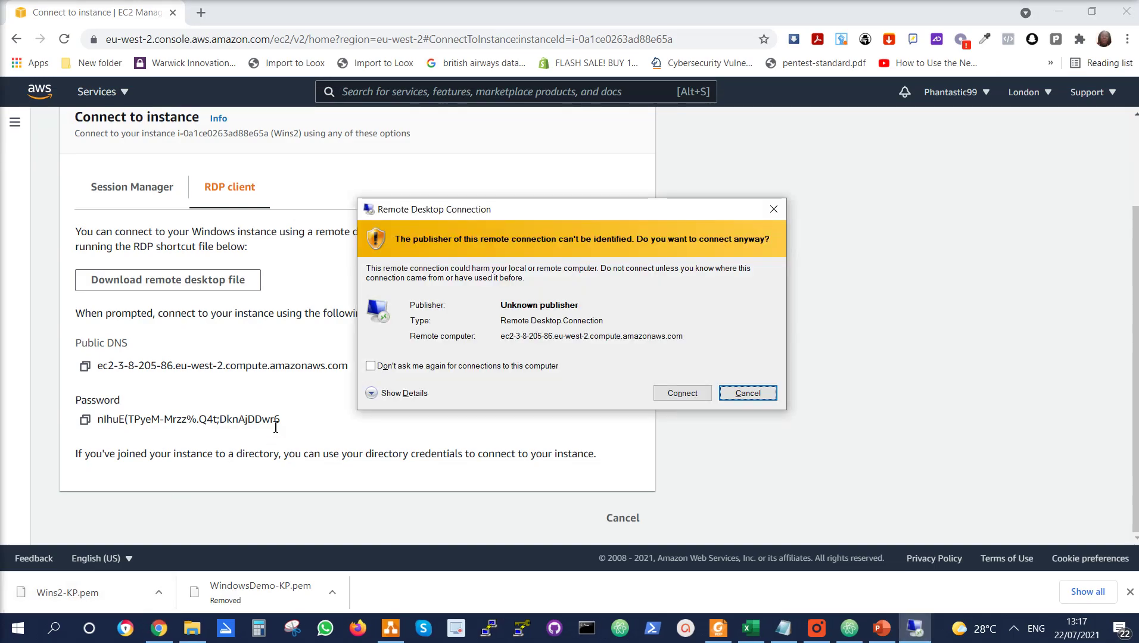
# Accept the unknown publisher and connect to the instance as Administrator with the copied account password, accepting the remaining connection prompt
pyautogui.click(682, 395)
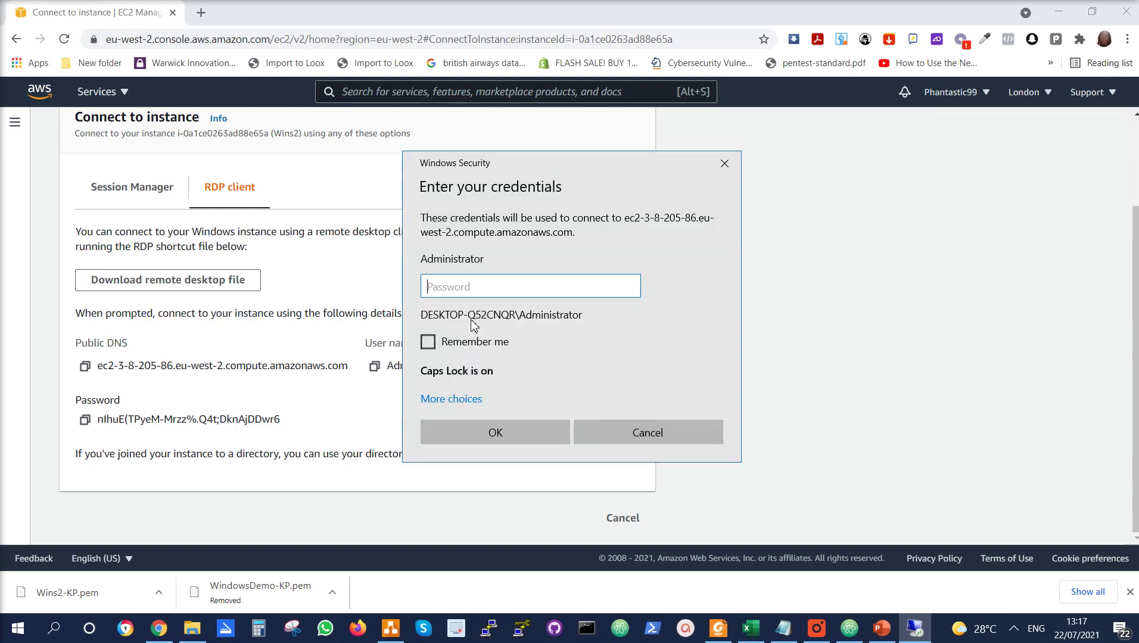
pyautogui.hotkey('ctrl', 'v')
pyautogui.click(496, 429)
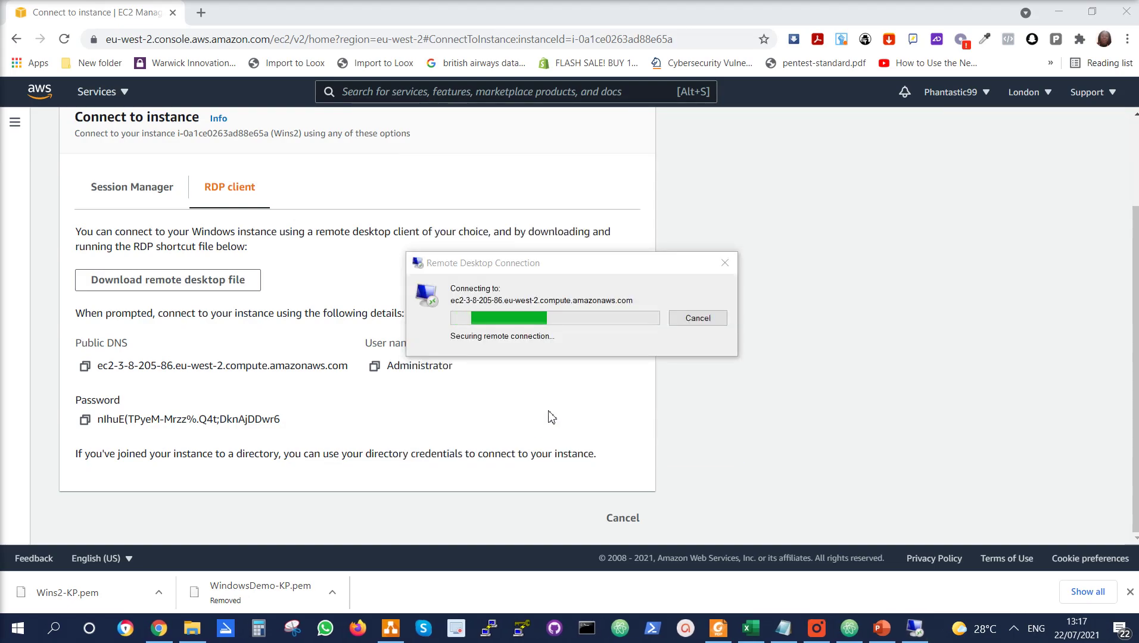
pyautogui.click(641, 431)
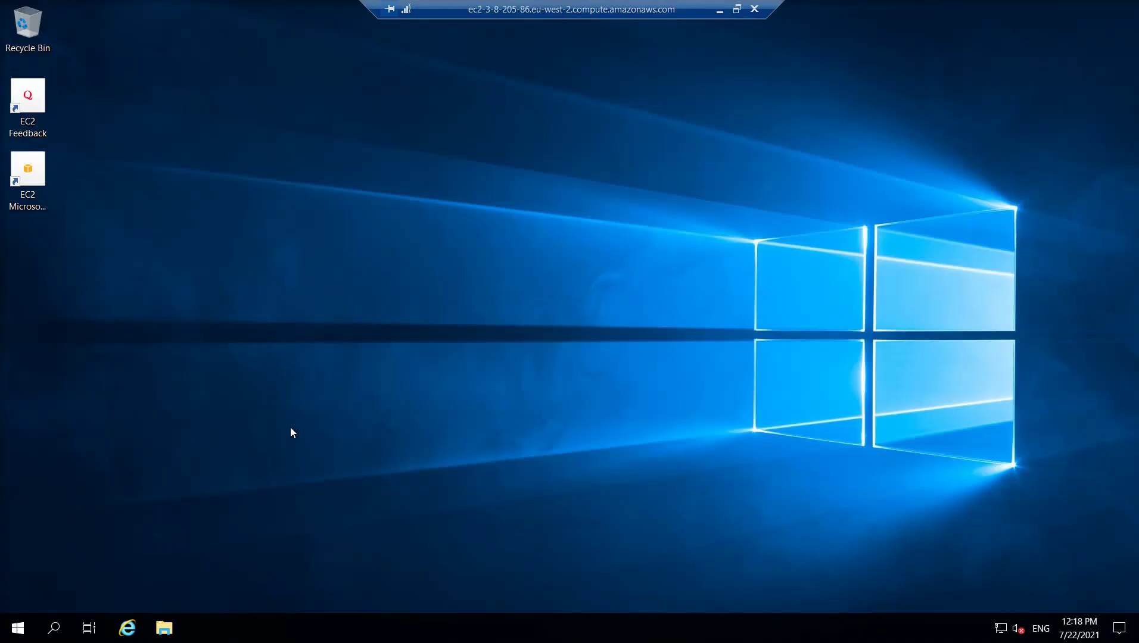
# Search for SERVER on the remote desktop, open Server Manager and dismiss the Windows Admin Center notice
pyautogui.click(54, 628)
pyautogui.write('SERVER')
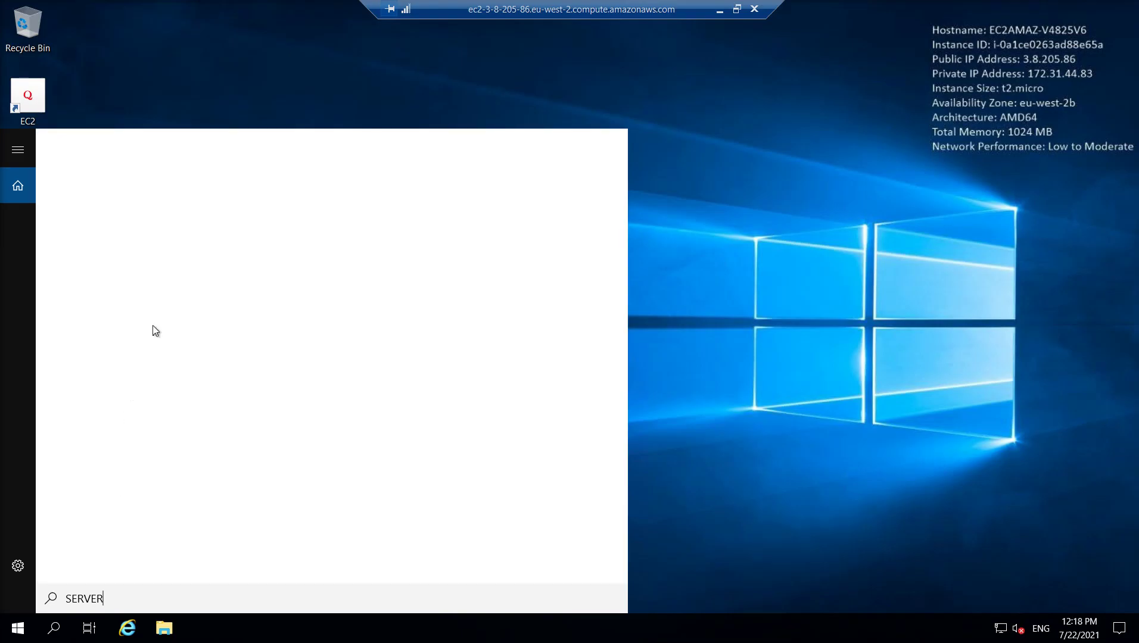
pyautogui.click(127, 212)
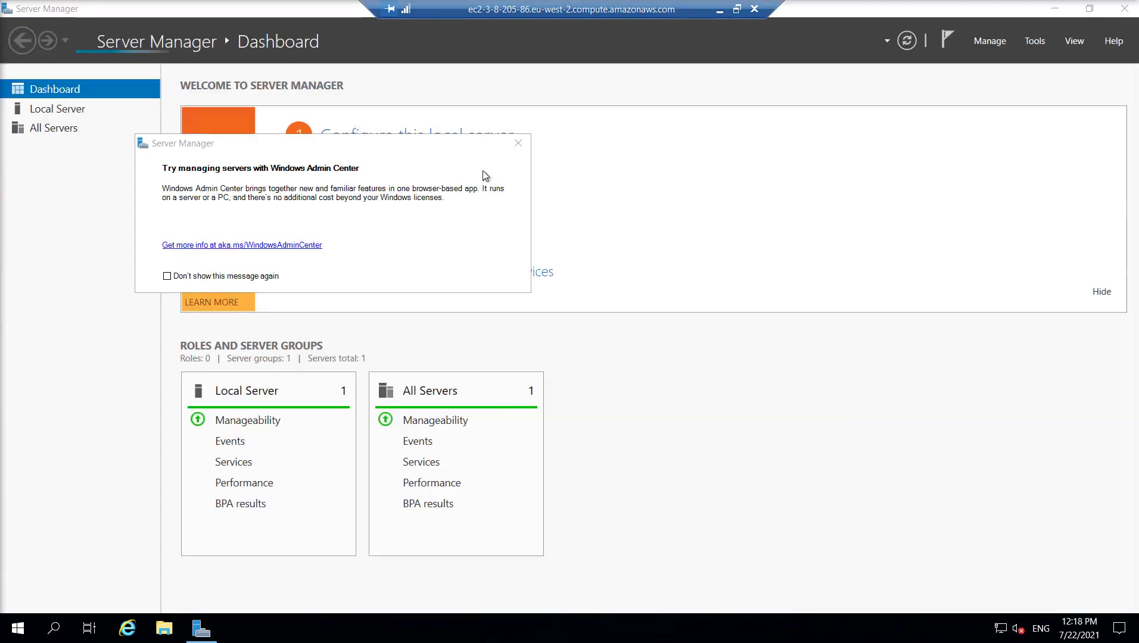
pyautogui.click(515, 145)
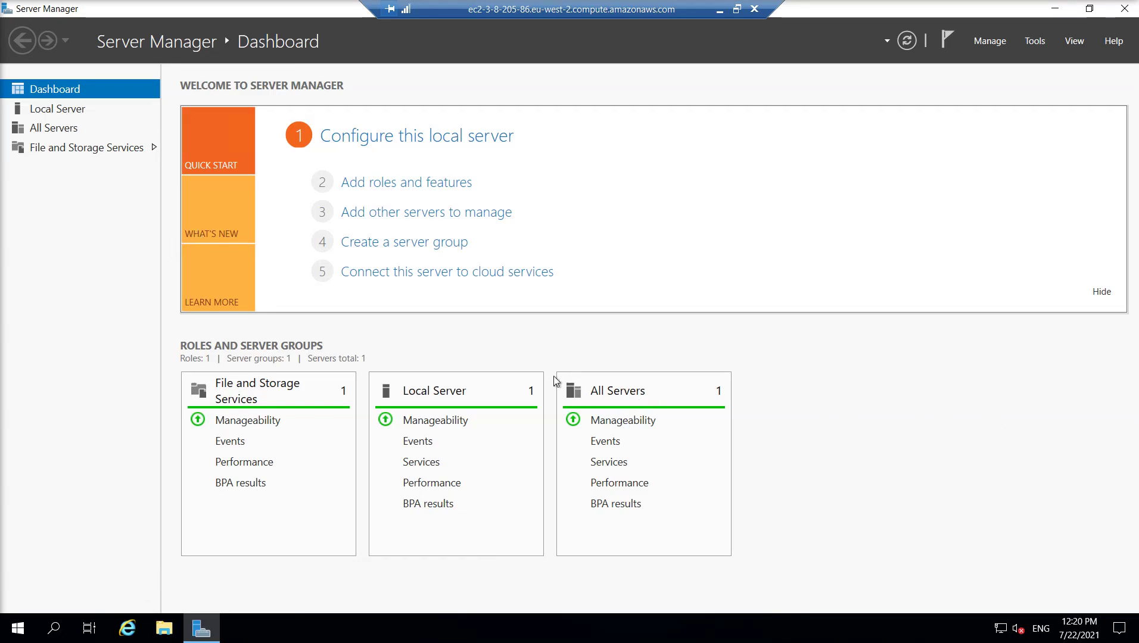
# Start the Add Roles and Features Wizard and proceed to server roles with the default installation type and the preselected pool server
pyautogui.click(384, 185)
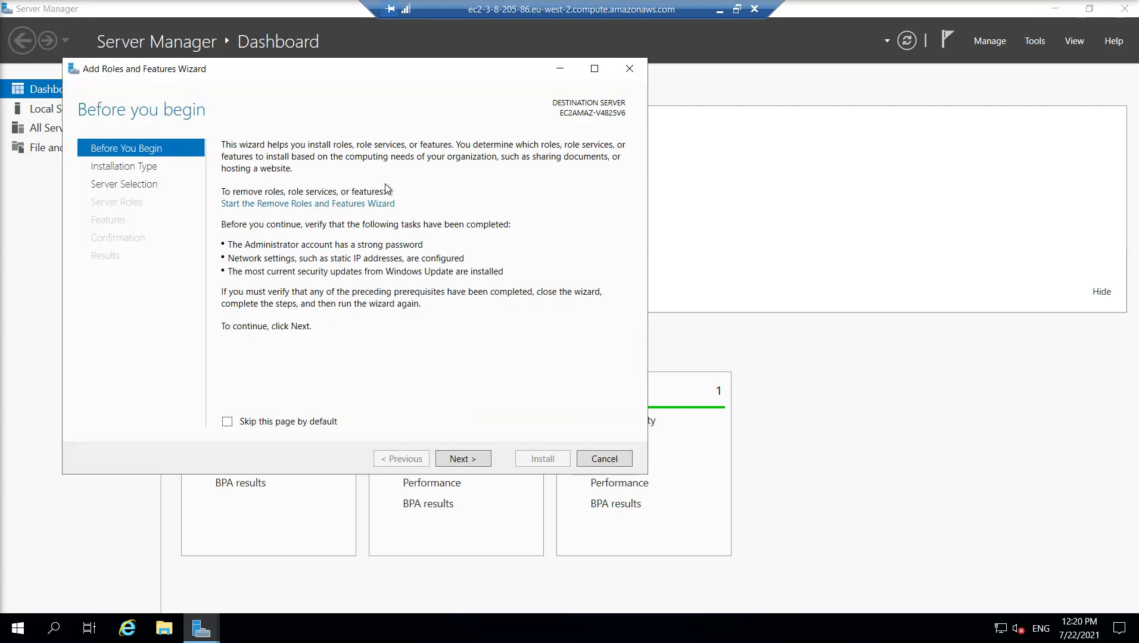
pyautogui.click(464, 461)
pyautogui.click(465, 460)
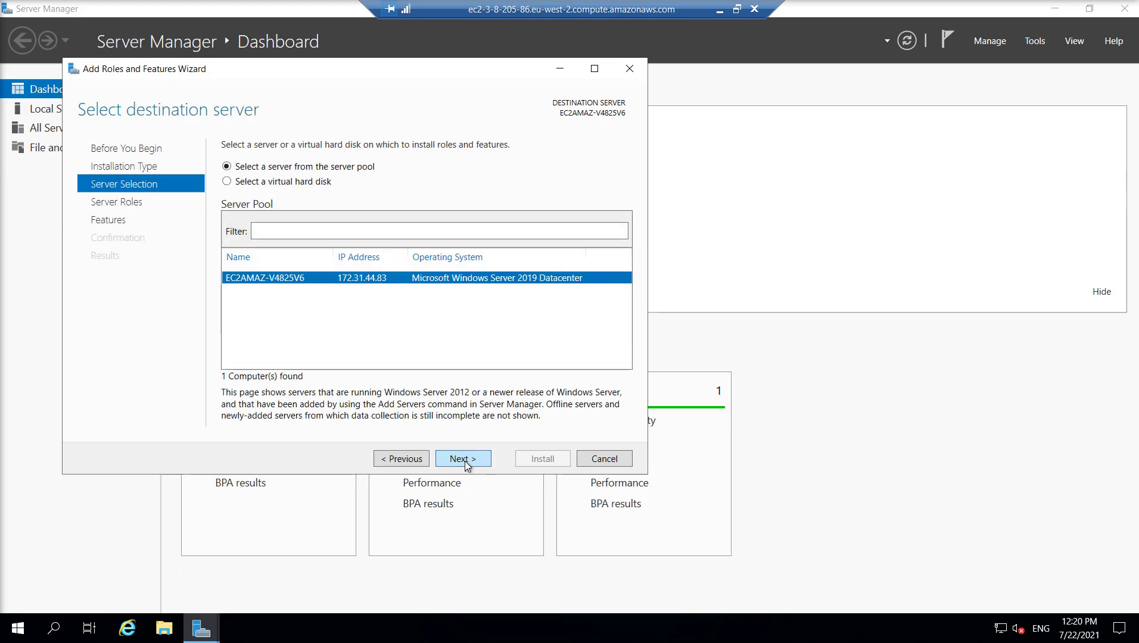
pyautogui.click(464, 460)
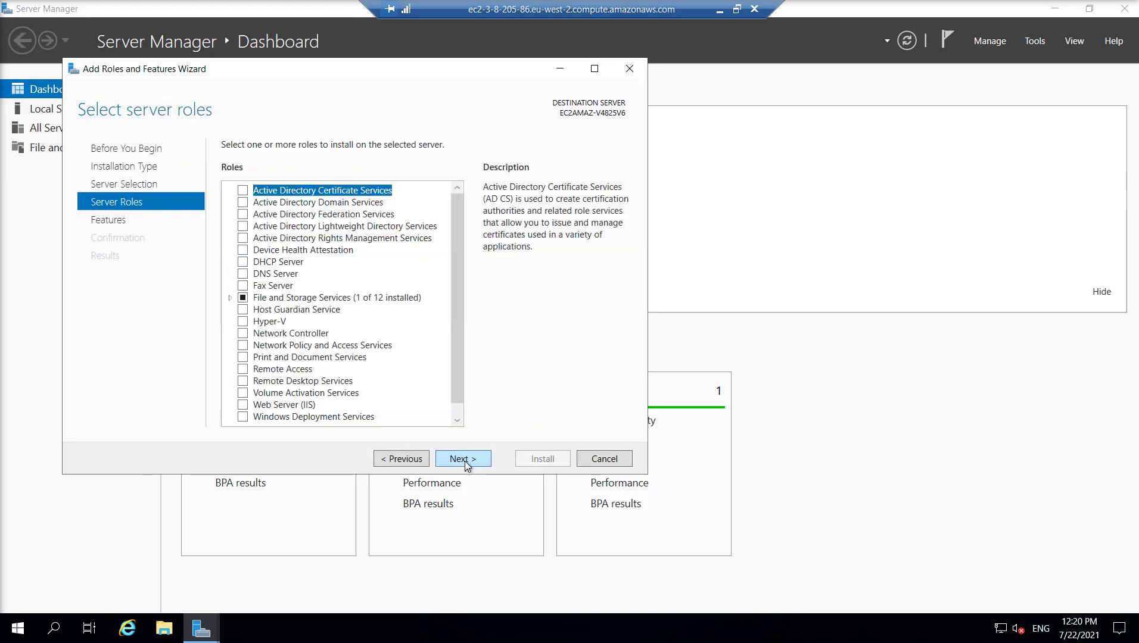
# Add the Web Server (IIS) role with its management tools, keep the default features and role services, and install it
pyautogui.click(243, 407)
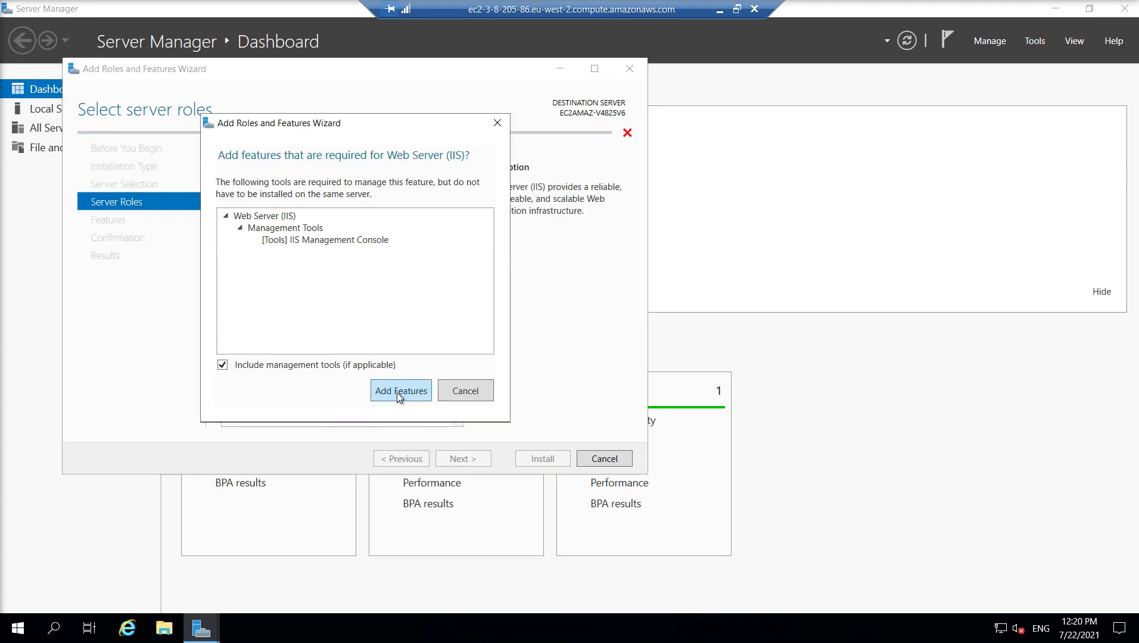
pyautogui.click(397, 393)
pyautogui.click(460, 460)
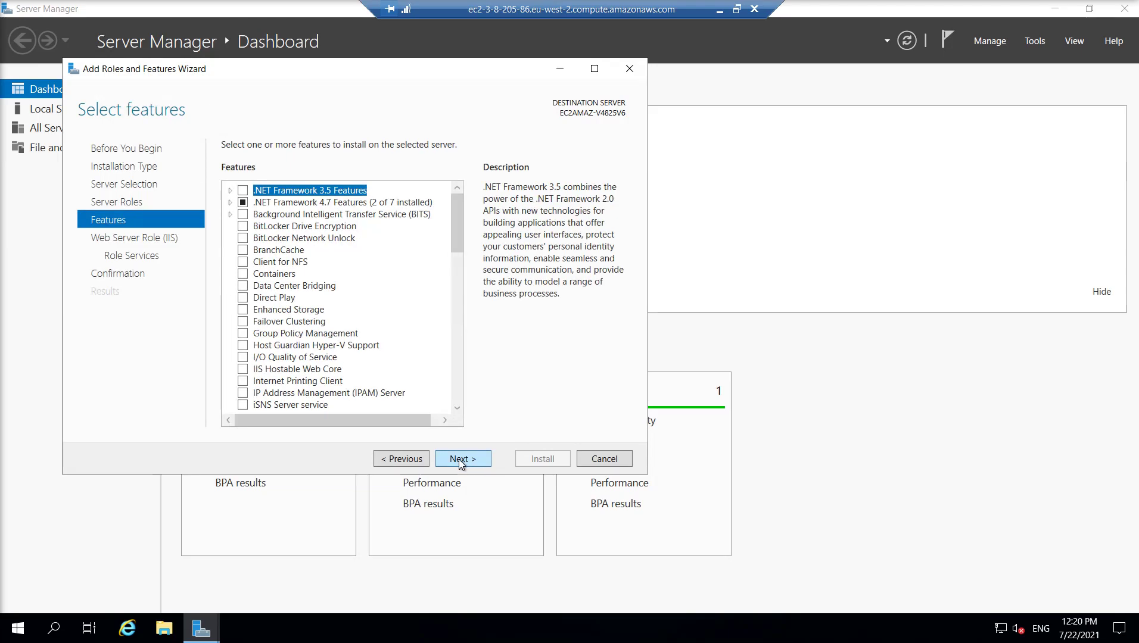
pyautogui.click(459, 460)
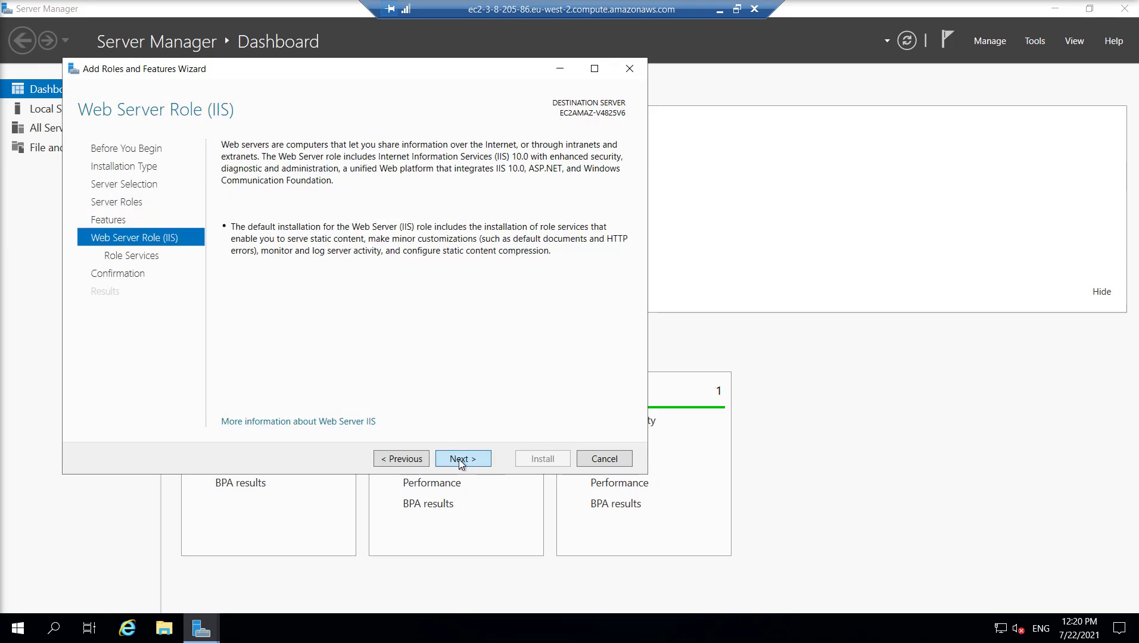
pyautogui.click(461, 463)
pyautogui.click(465, 463)
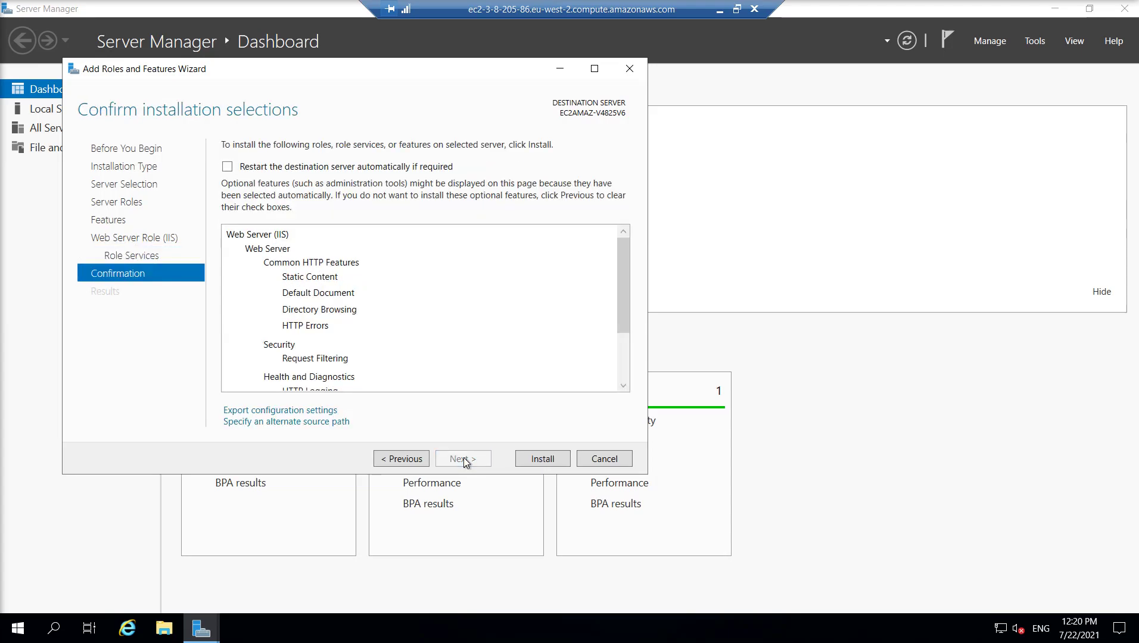
pyautogui.click(542, 459)
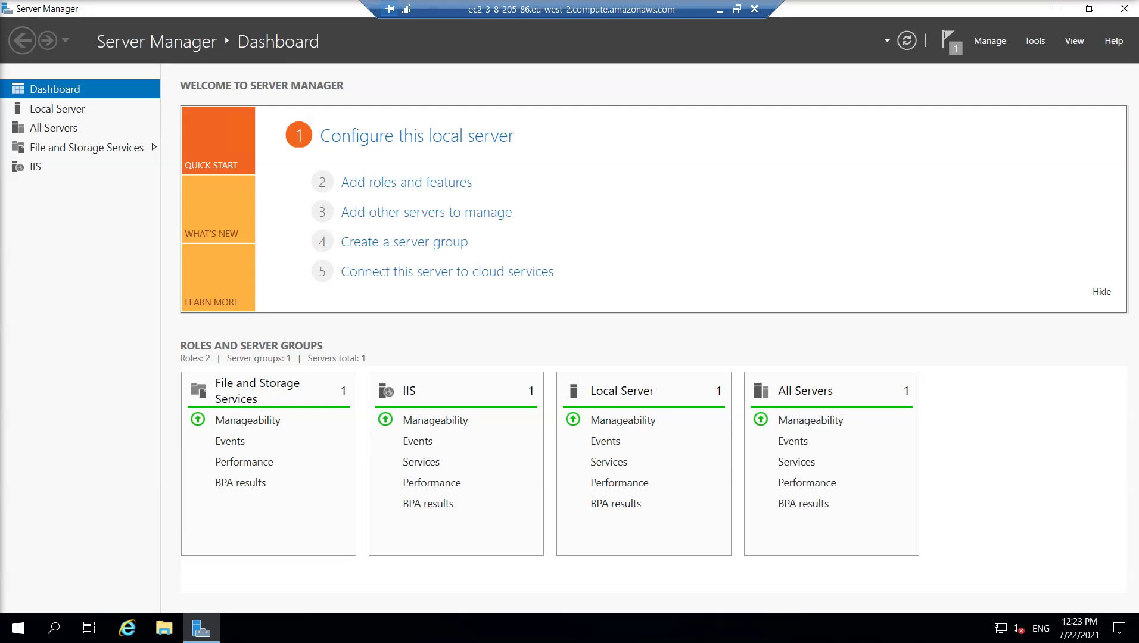
# Browse to C:\inetpub\wwwroot in File Explorer and select the iisstart HTML document
pyautogui.press('super+e')
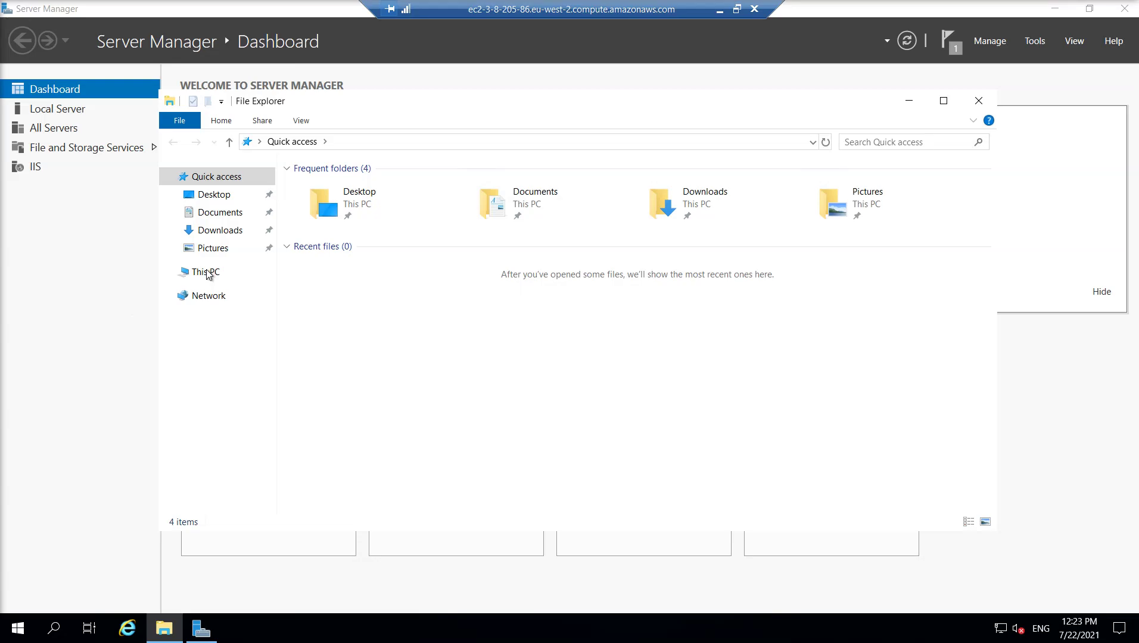
pyautogui.click(208, 274)
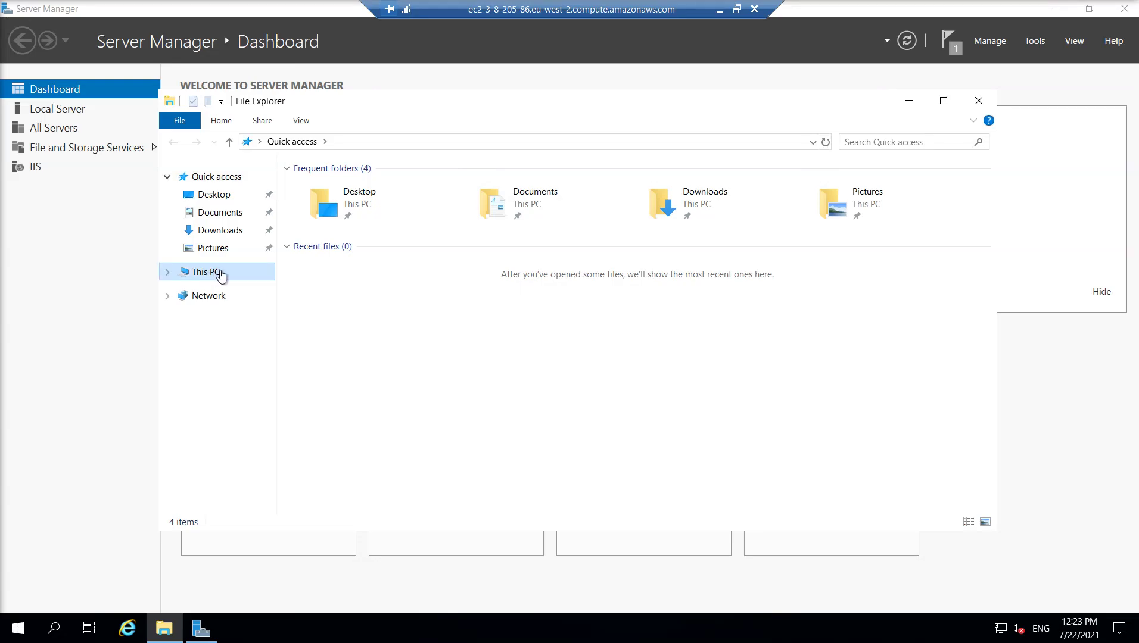
pyautogui.doubleClick(365, 335)
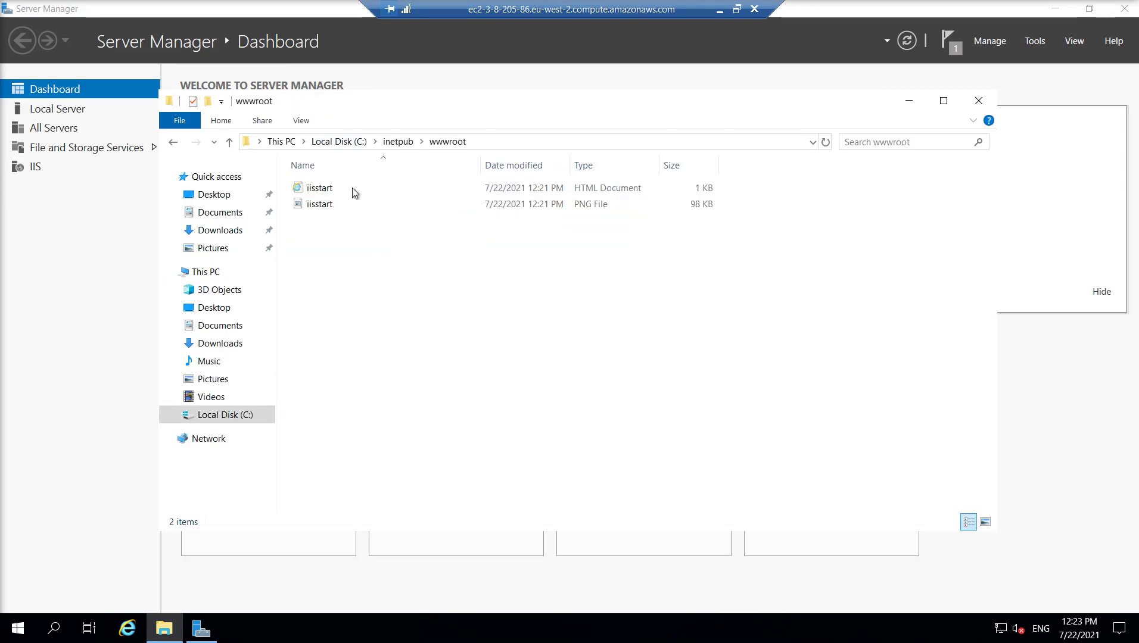
pyautogui.click(327, 188)
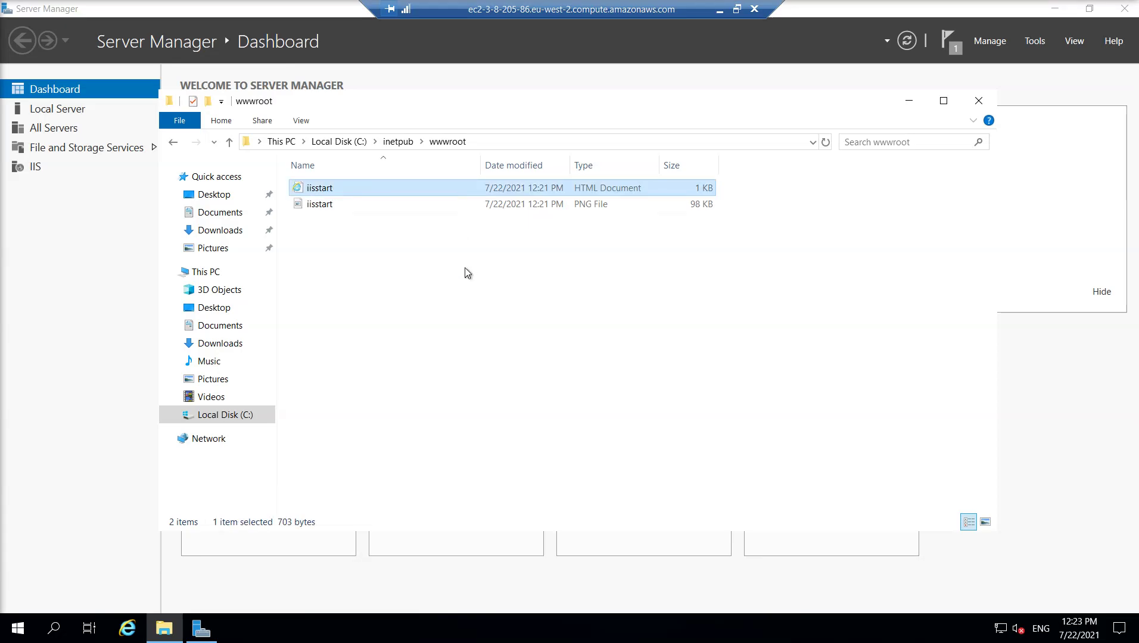